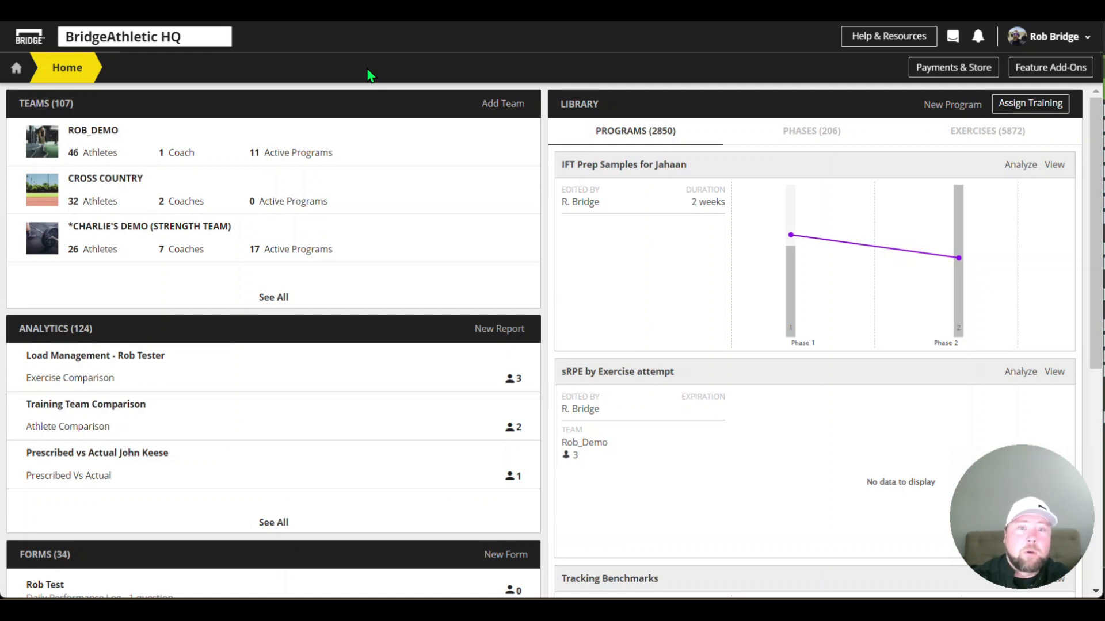
# Open the Rob_Demo team's leaderboards and look through the exercise rankings
pyautogui.click(353, 140)
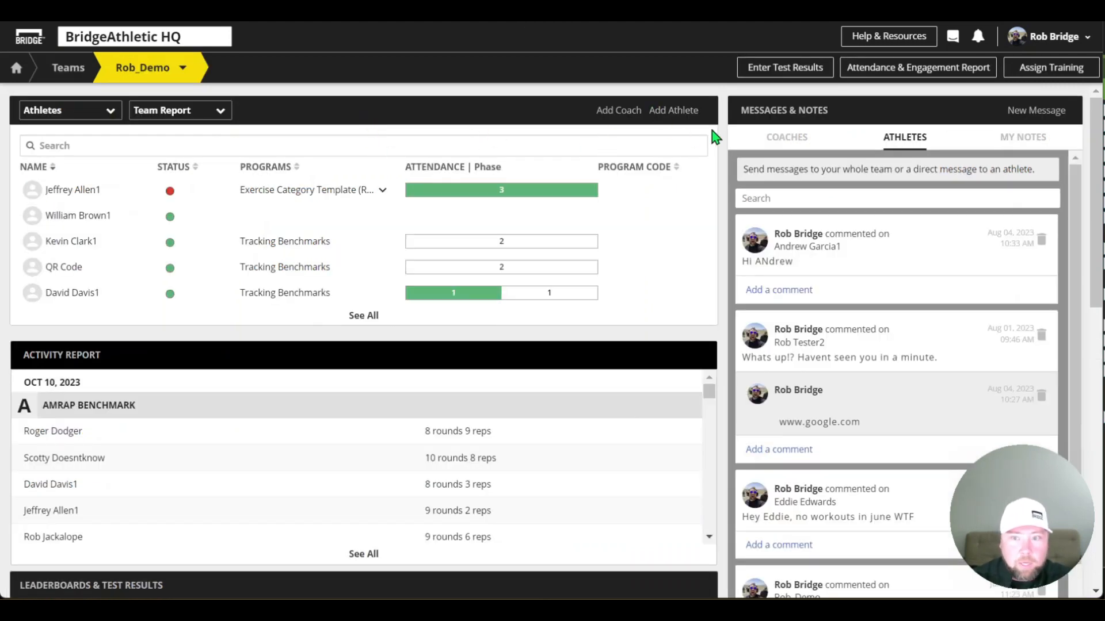
pyautogui.scroll(-3, 726, 124)
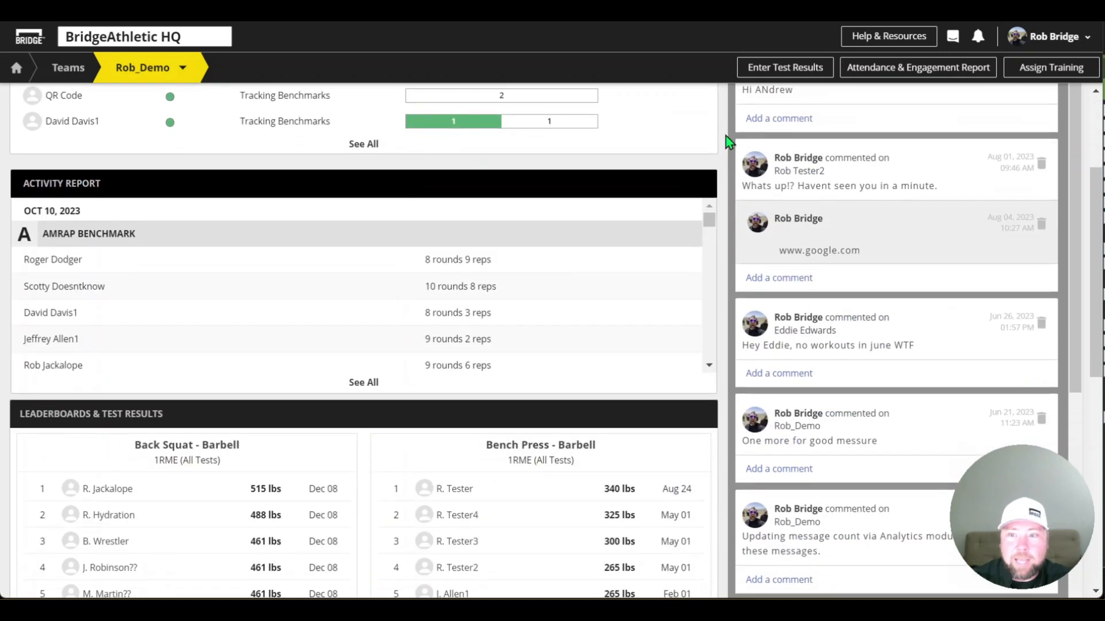
pyautogui.scroll(-3, 720, 164)
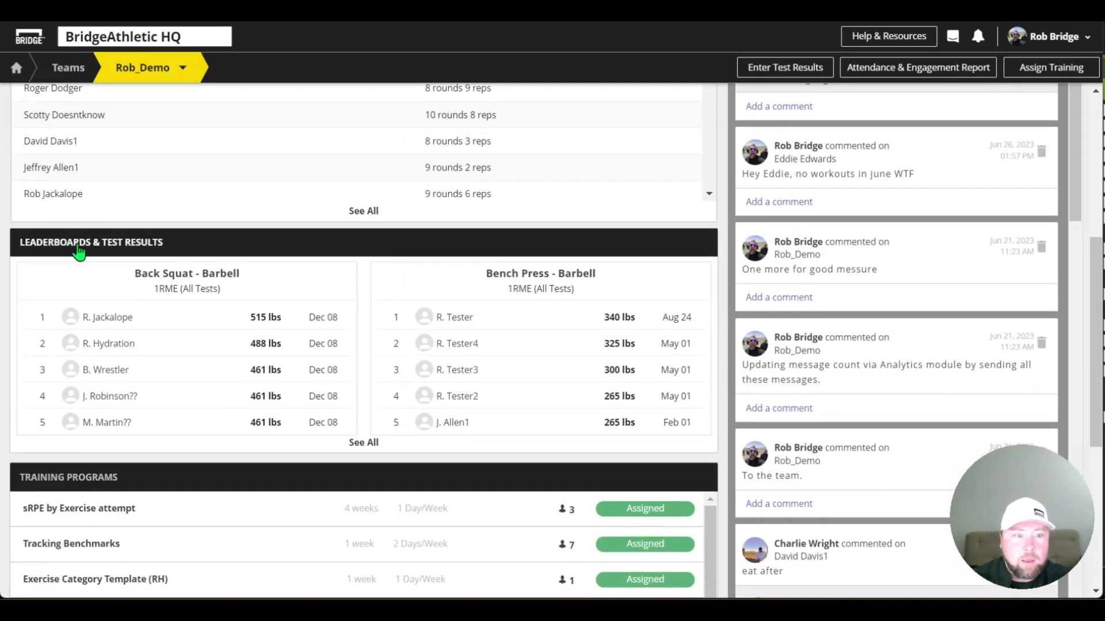
pyautogui.click(124, 248)
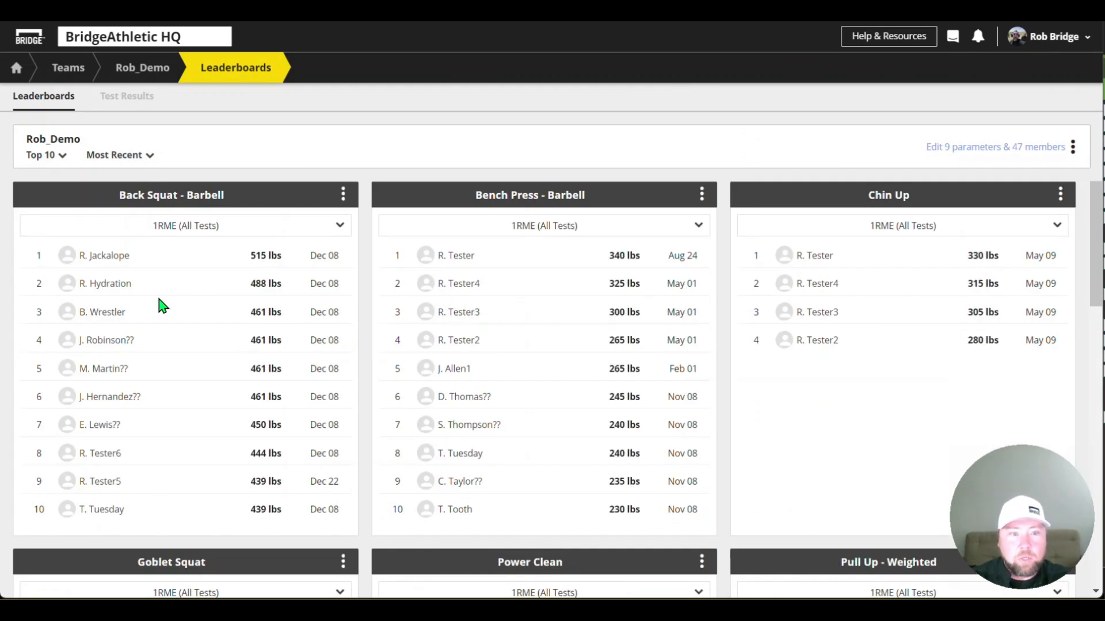
pyautogui.scroll(-5, 586, 286)
pyautogui.scroll(5, 586, 286)
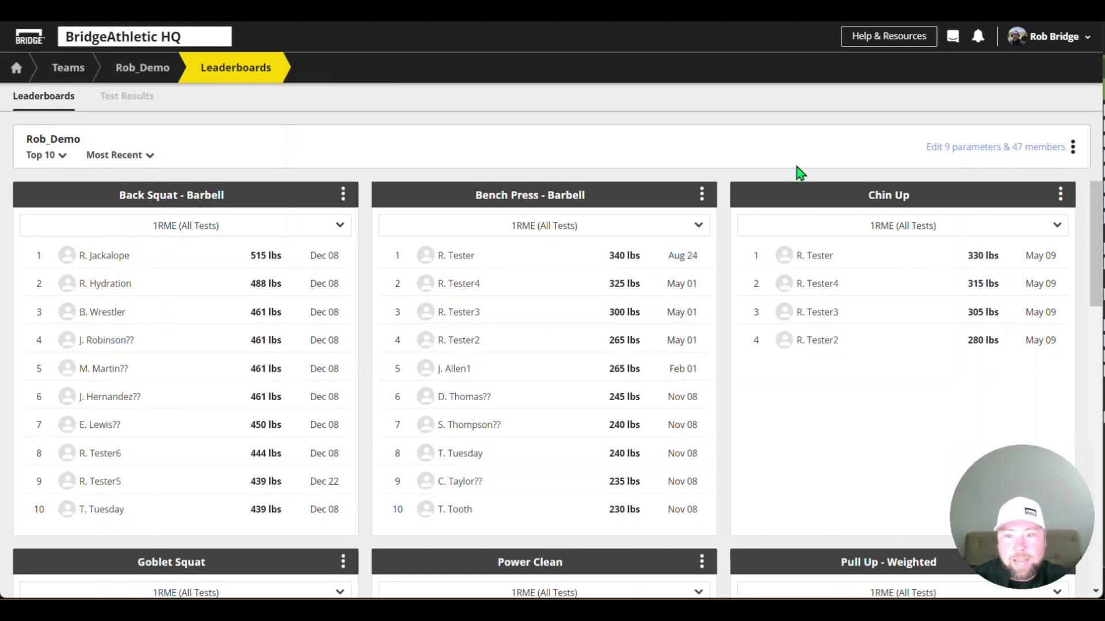
# Switch from the leaderboards to the team's test results table and start entering new test results
pyautogui.click(1073, 148)
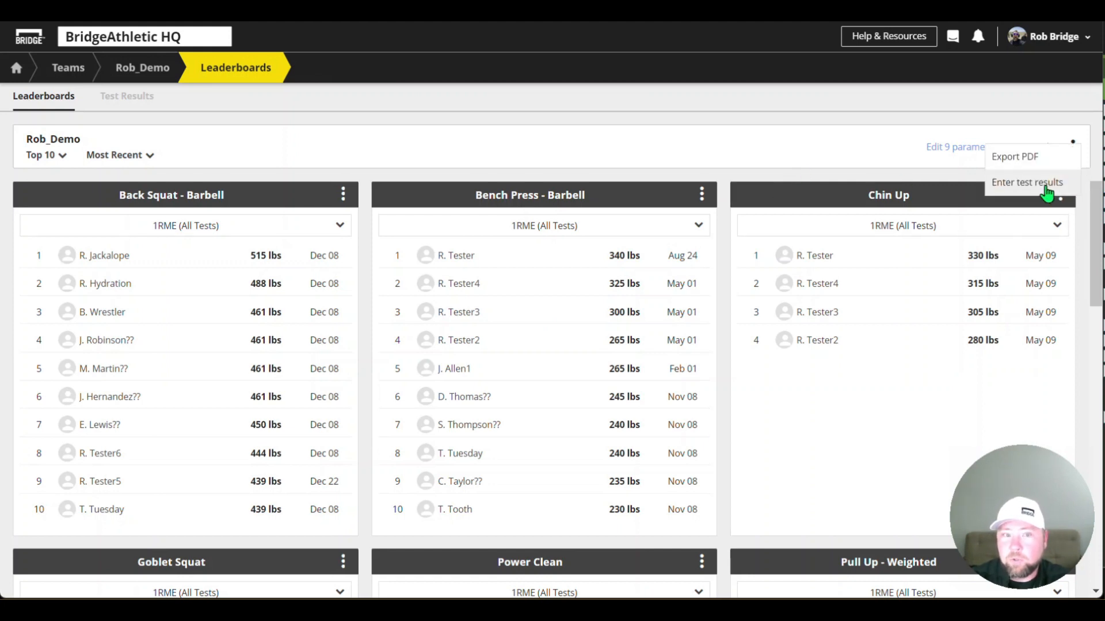
pyautogui.click(141, 99)
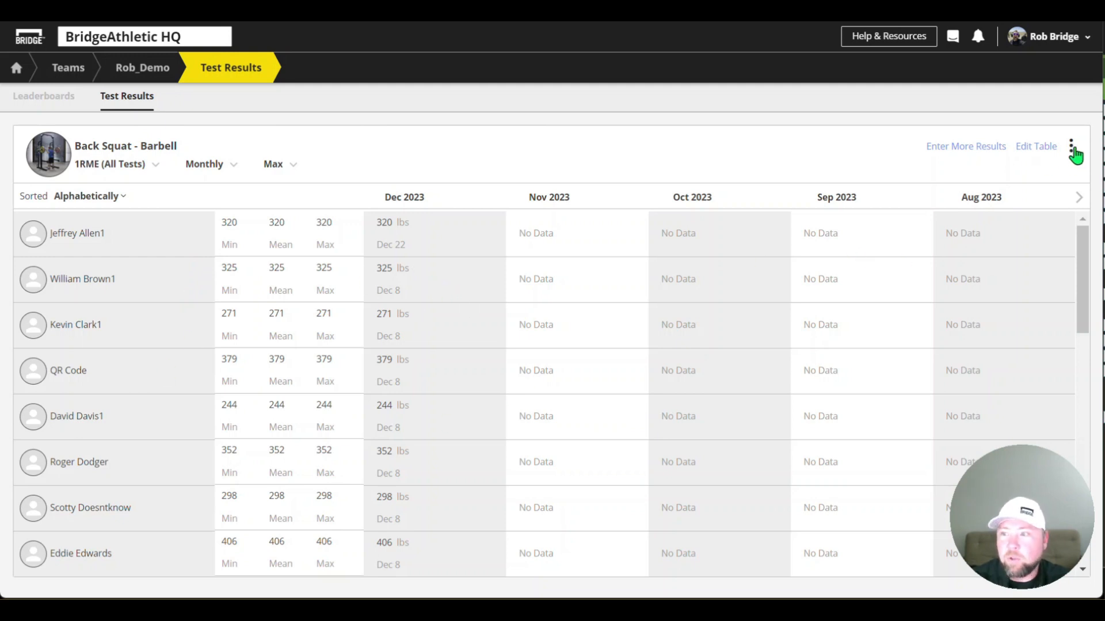
pyautogui.click(1071, 150)
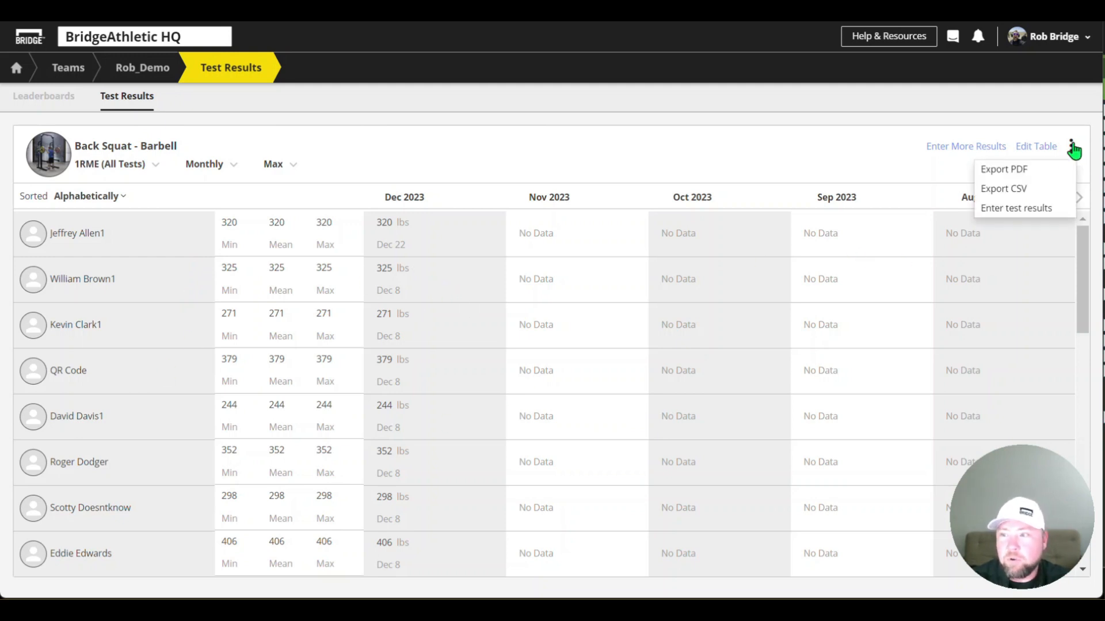
pyautogui.click(1029, 208)
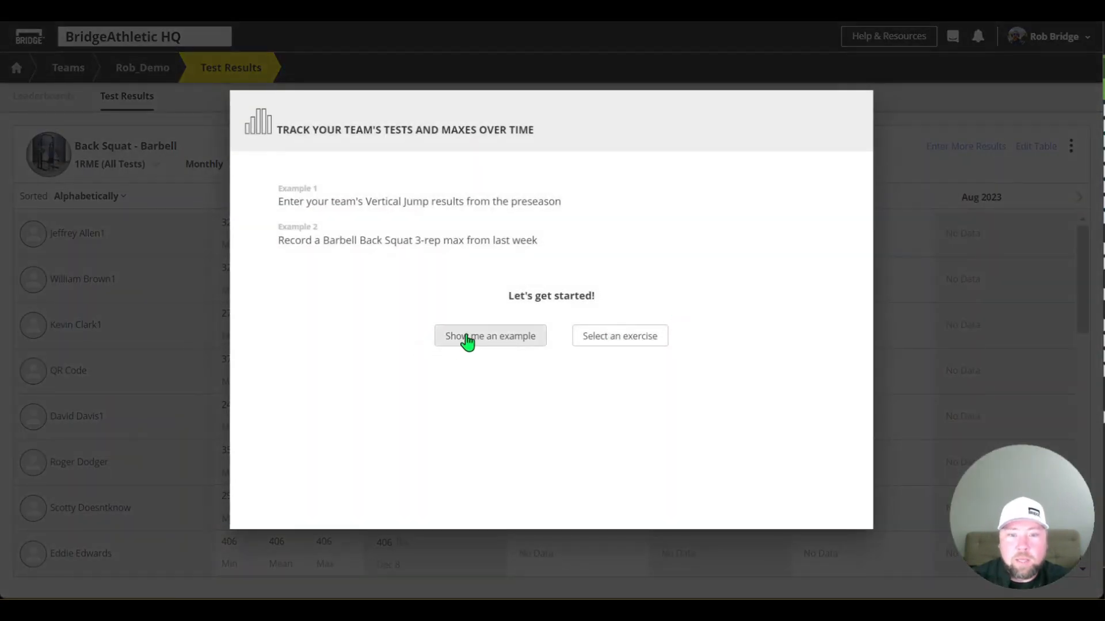
# Search the exercises for Back Squat and choose Back Squat - Barbell as the test exercise
pyautogui.click(612, 334)
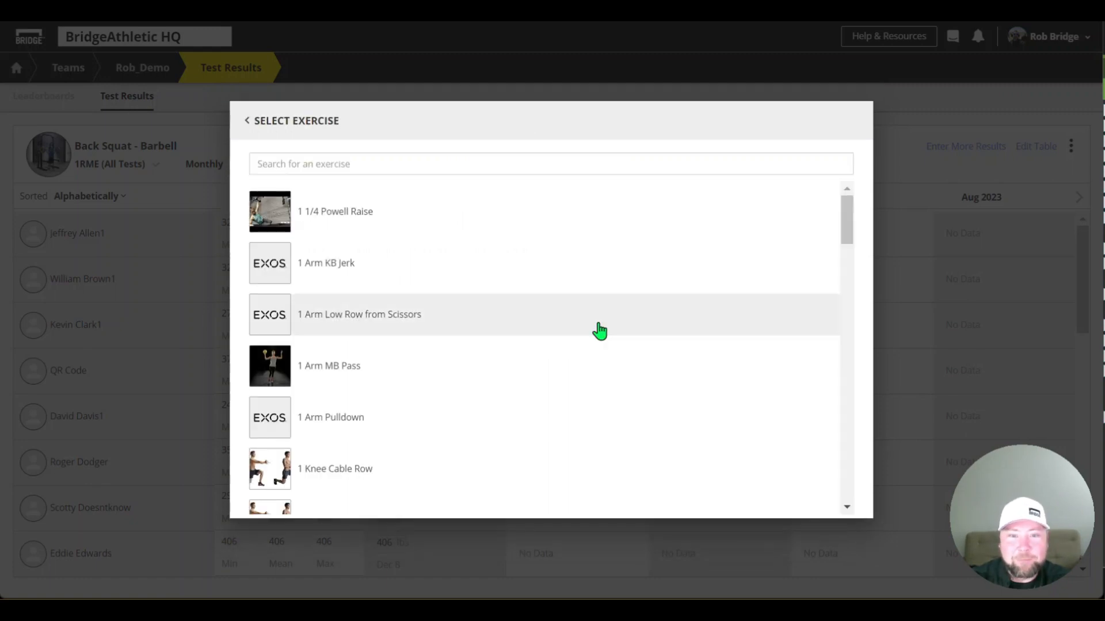
pyautogui.click(386, 162)
pyautogui.write('Back Squat')
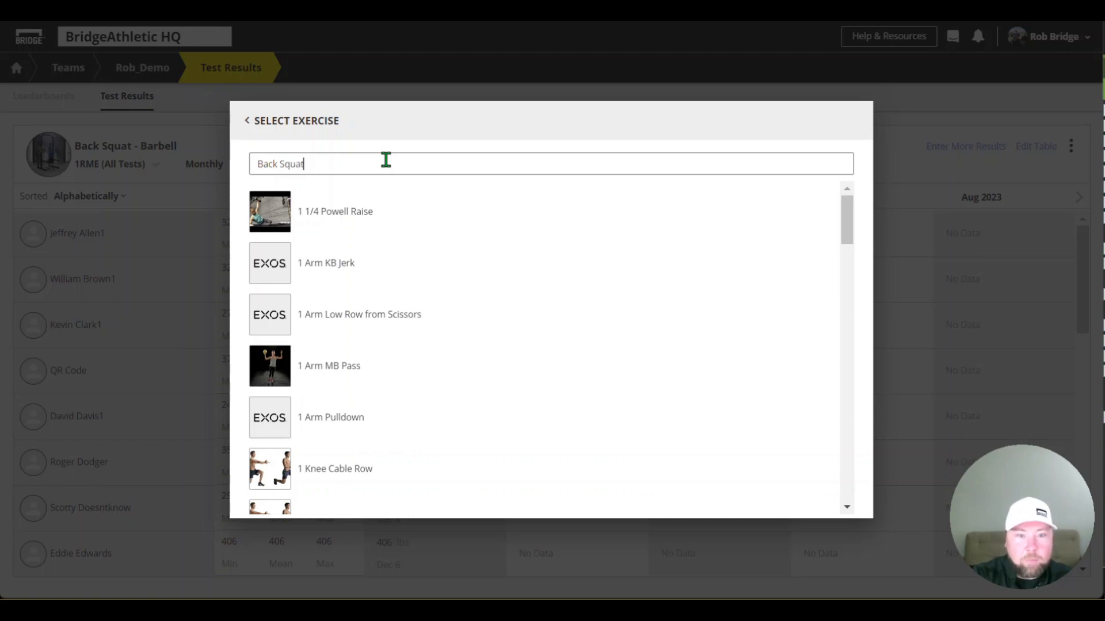
pyautogui.click(366, 270)
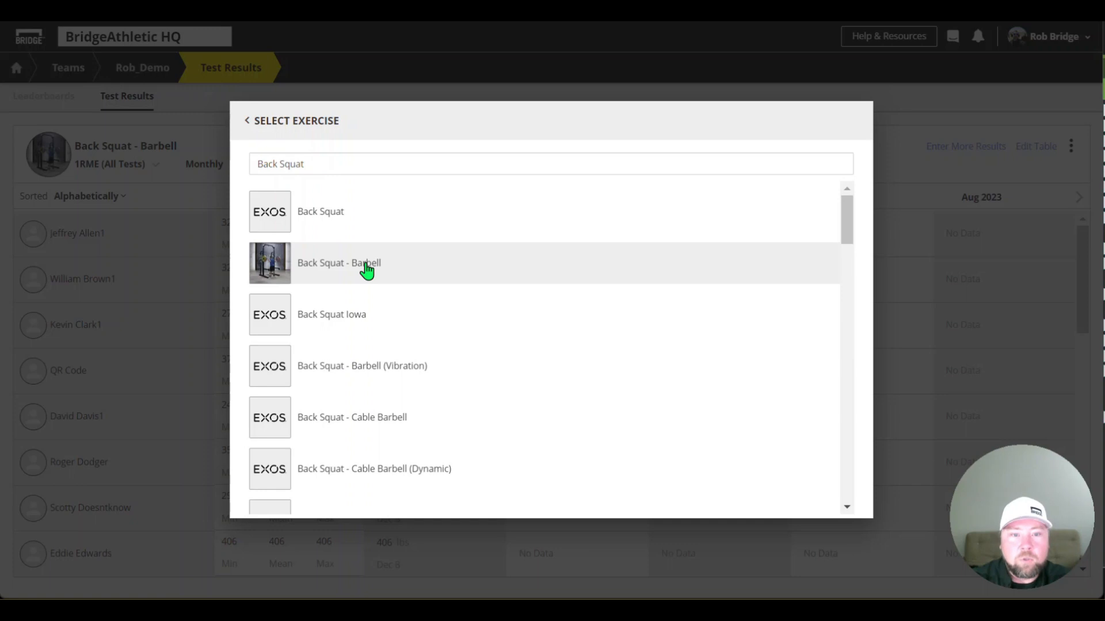
pyautogui.click(366, 269)
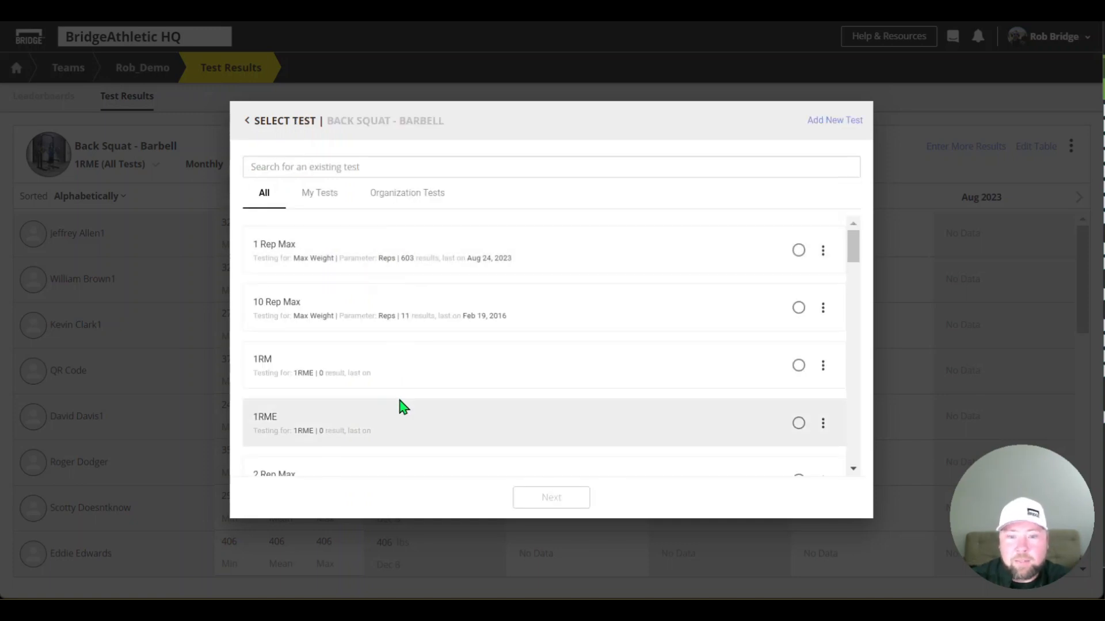
# Look through the existing Back Squat - Barbell tests and start adding a new test
pyautogui.scroll(-1, 391, 385)
pyautogui.scroll(-15, 386, 356)
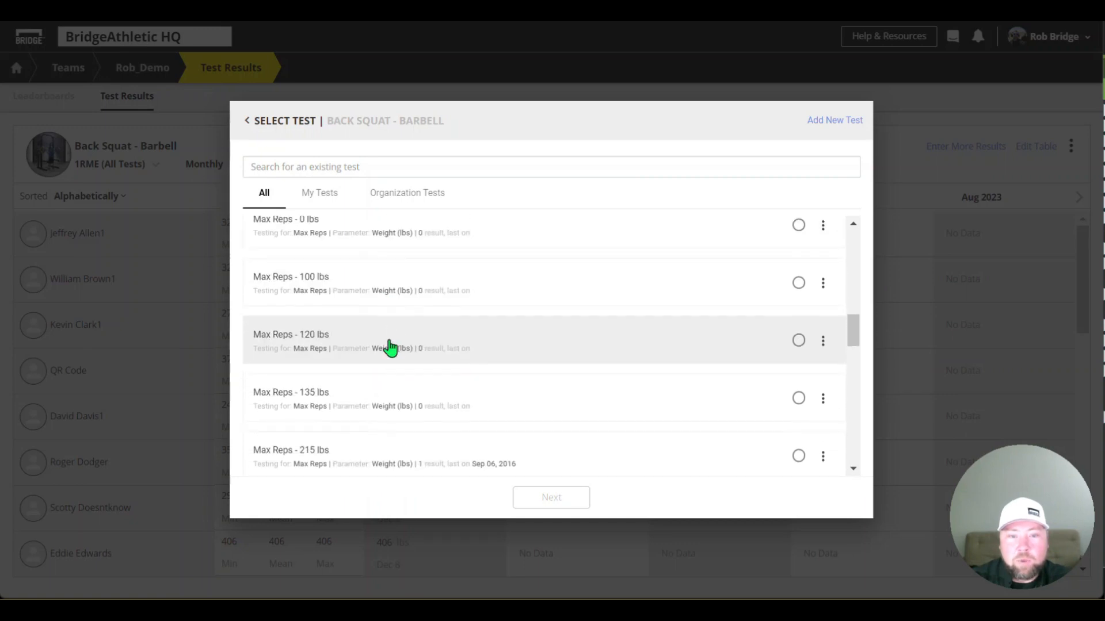
pyautogui.scroll(15, 390, 342)
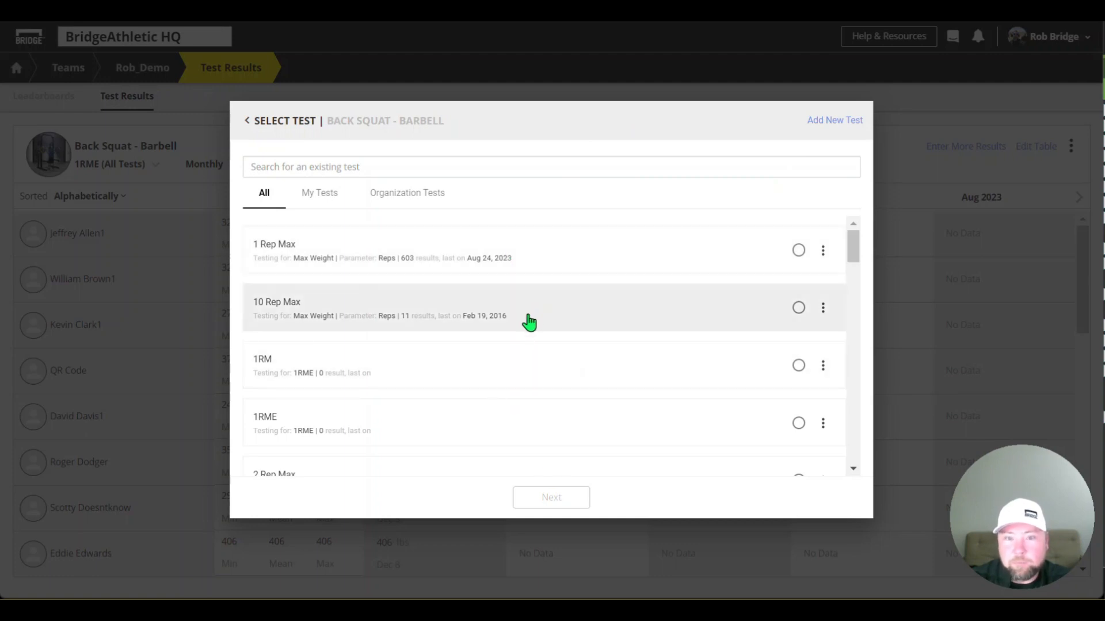
pyautogui.click(818, 122)
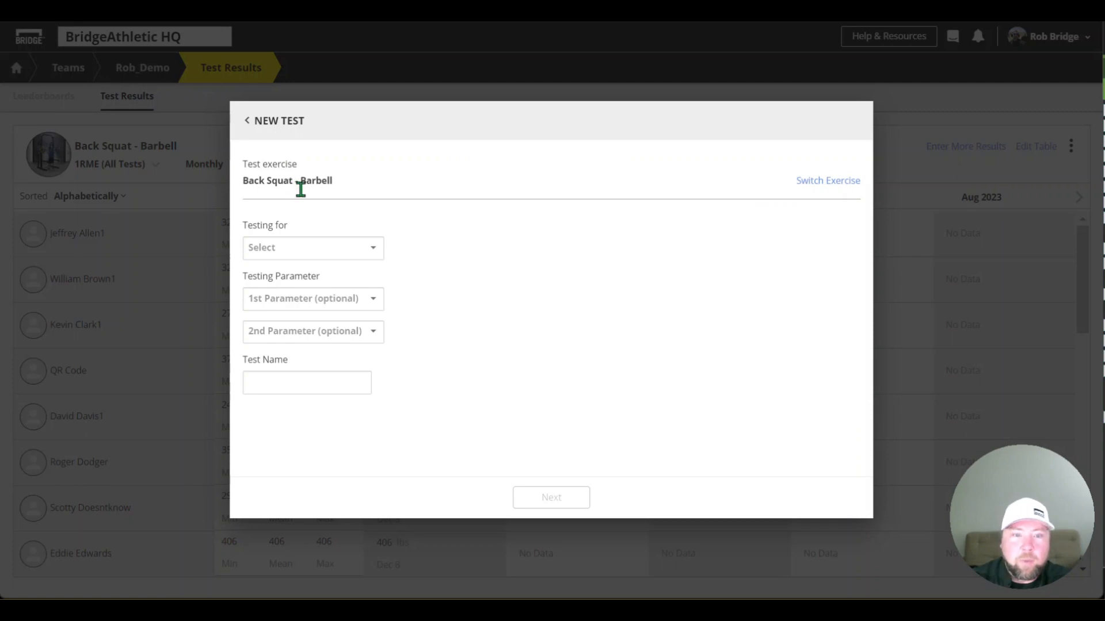
# Set the new test to measure Weight, with Reps as its first testing parameter
pyautogui.click(375, 249)
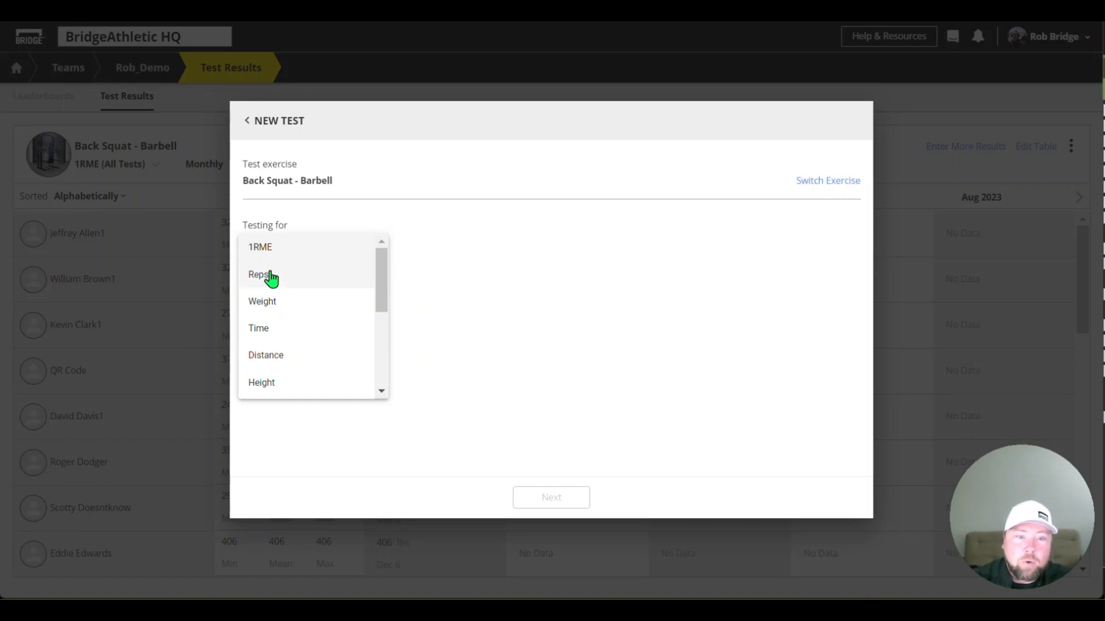
pyautogui.click(279, 309)
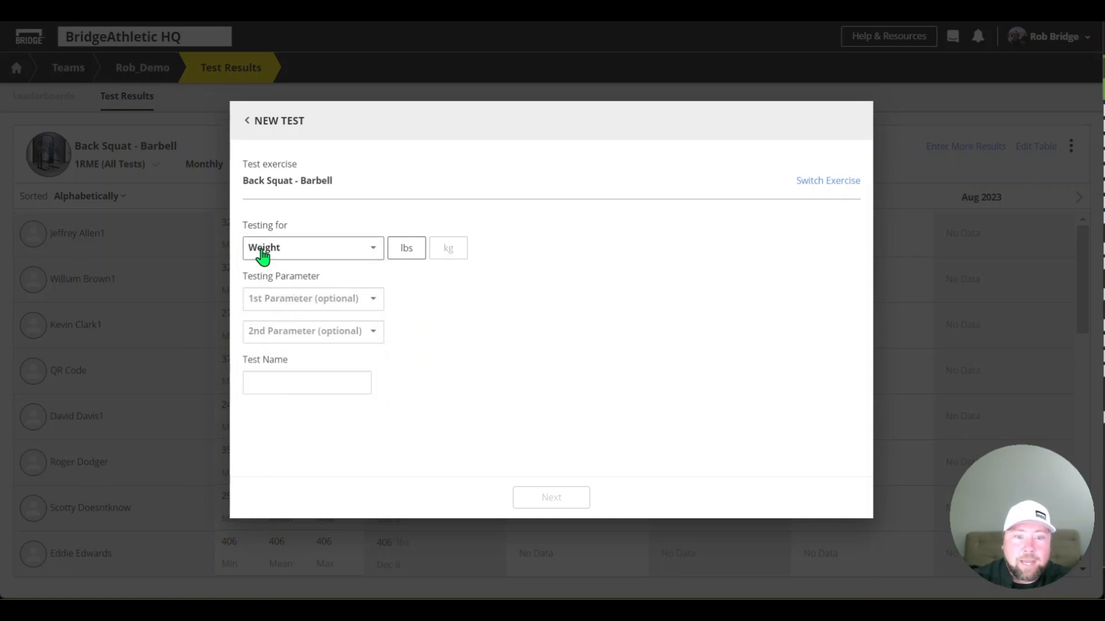
pyautogui.click(347, 300)
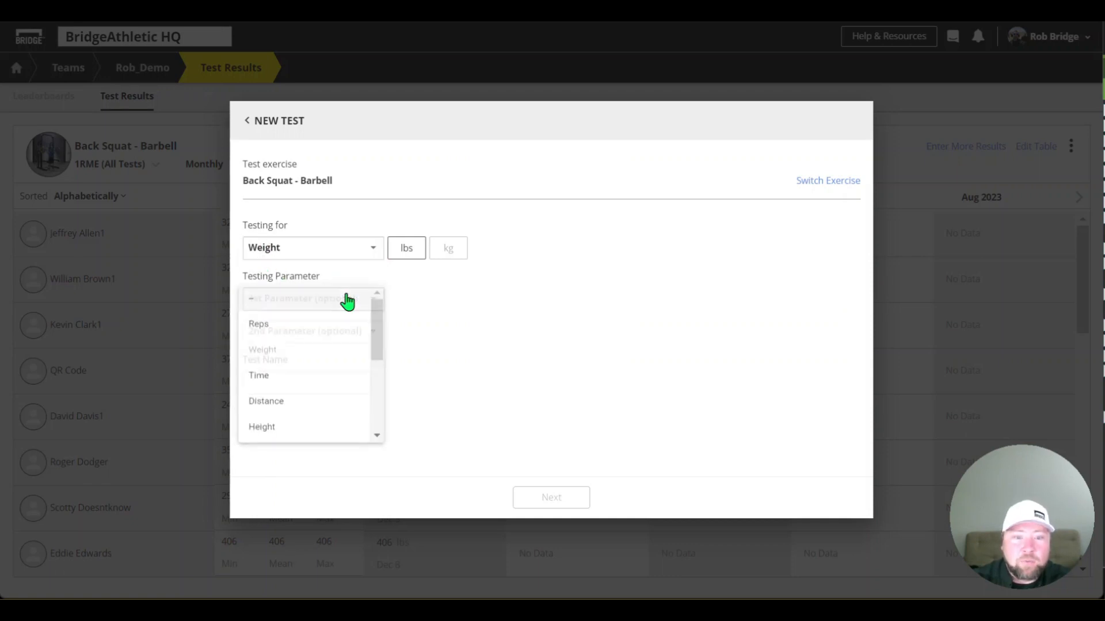
pyautogui.click(281, 327)
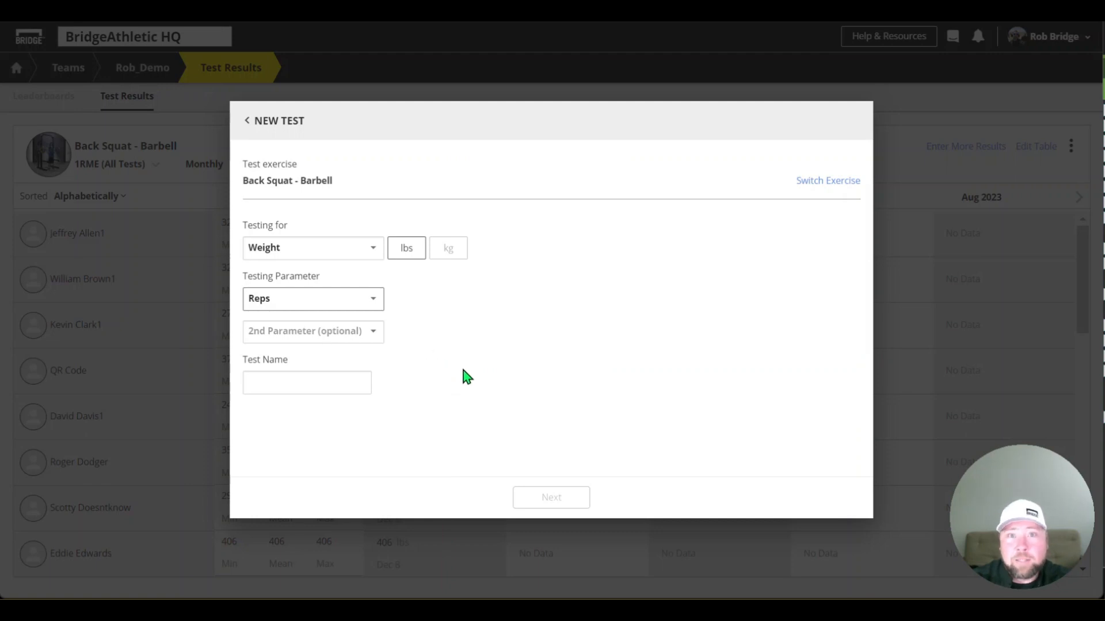
# Name the test "Robs Dec Test" and proceed to the member selection
pyautogui.click(353, 386)
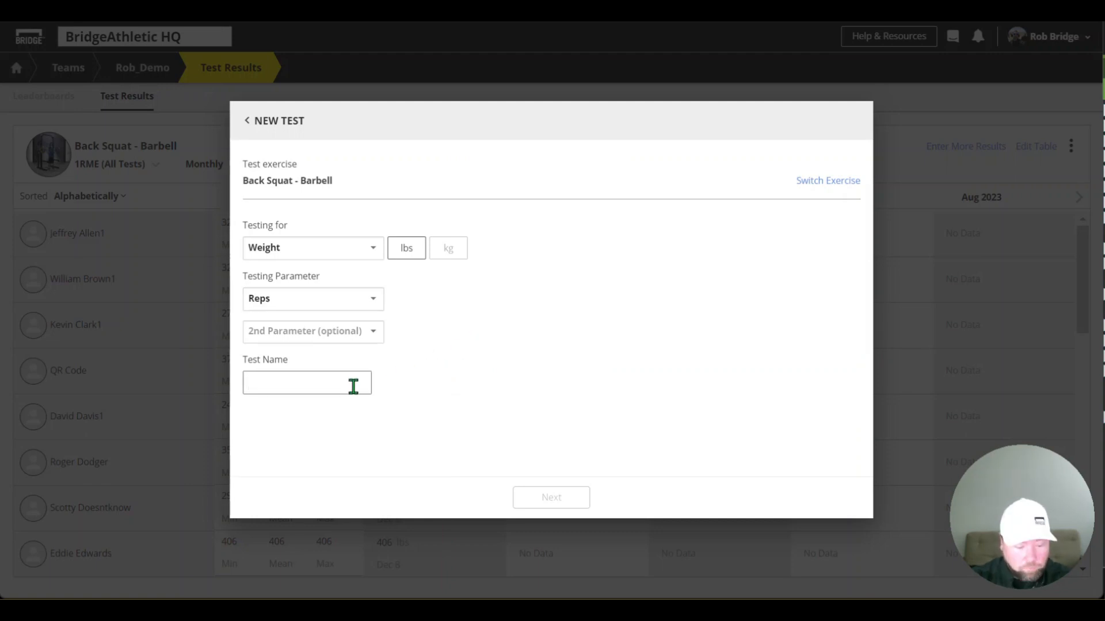
pyautogui.write('R')
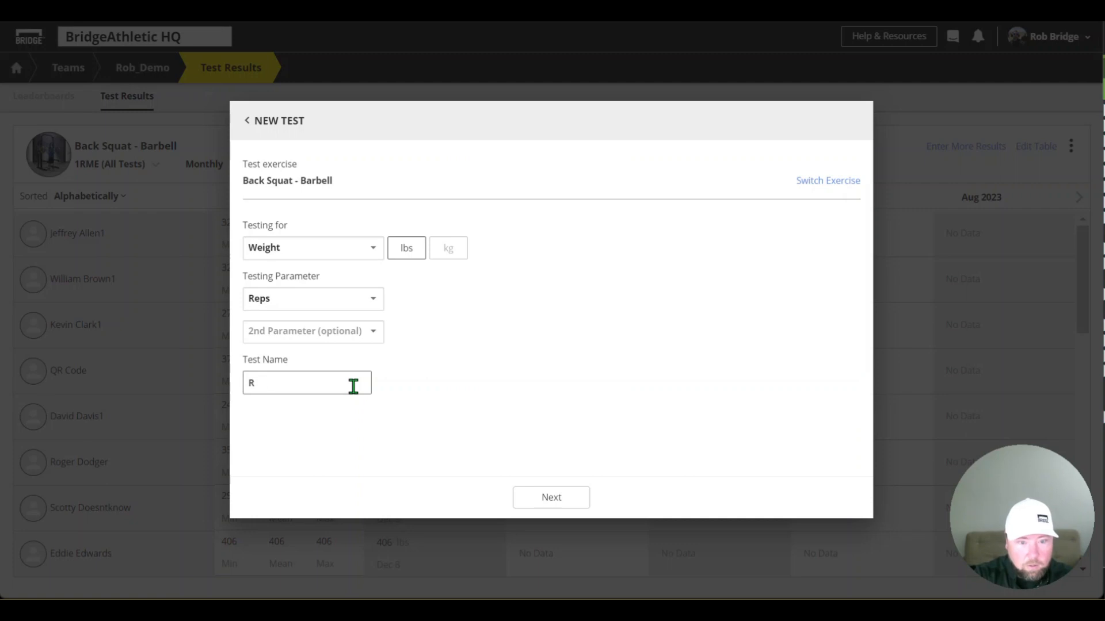
pyautogui.write('Obs Dec Test')
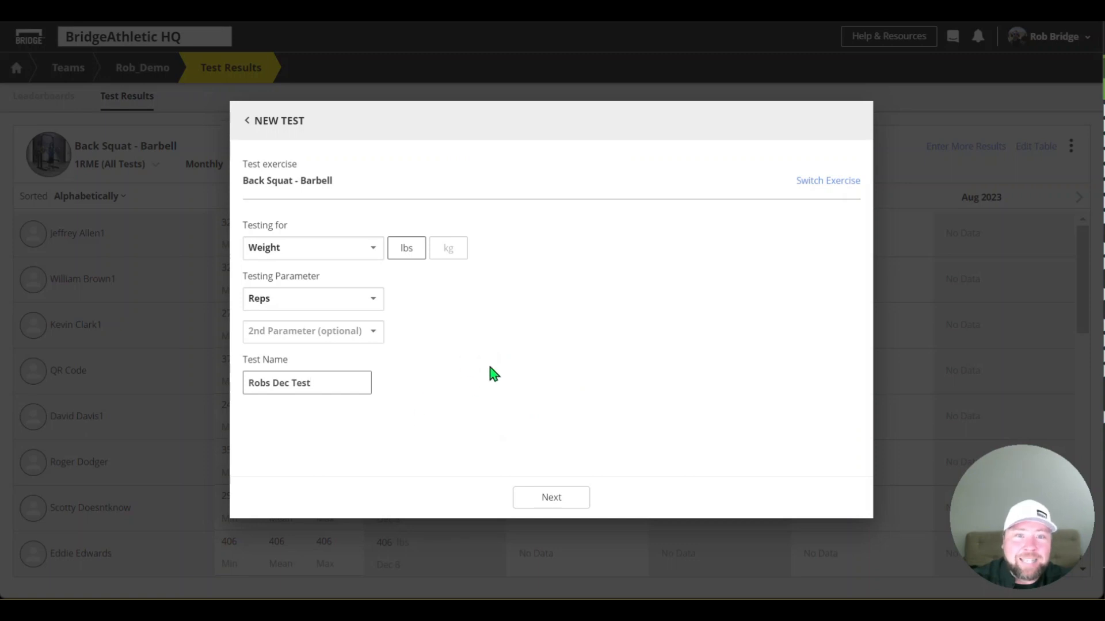
pyautogui.click(563, 498)
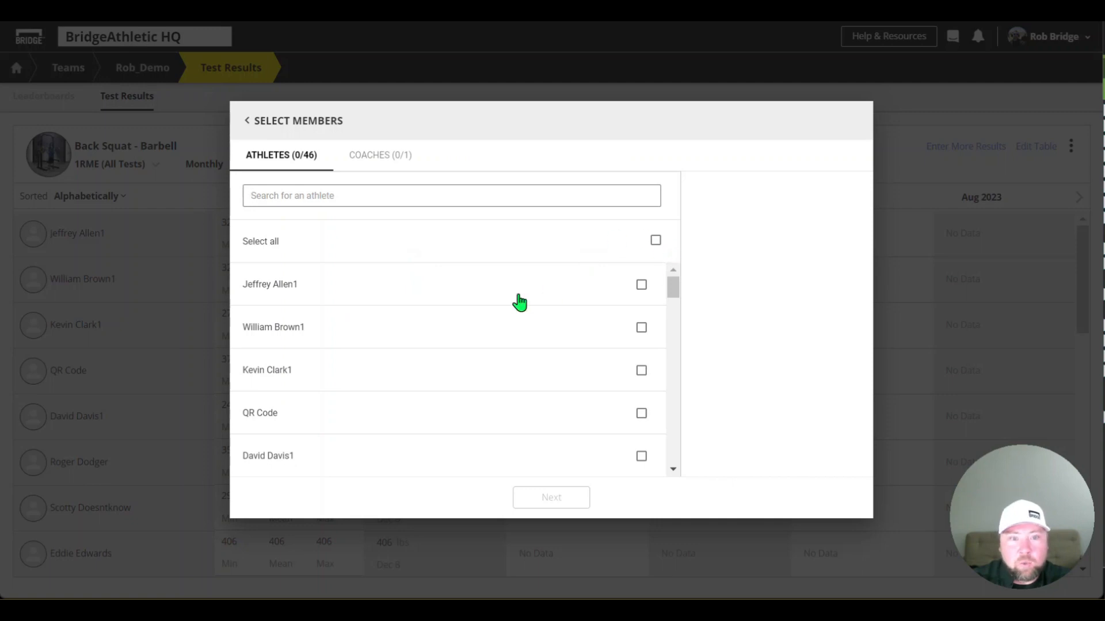
# Select the two tester athletes numbered 2 and 3 as test members and continue to the results entry table
pyautogui.scroll(-15, 412, 275)
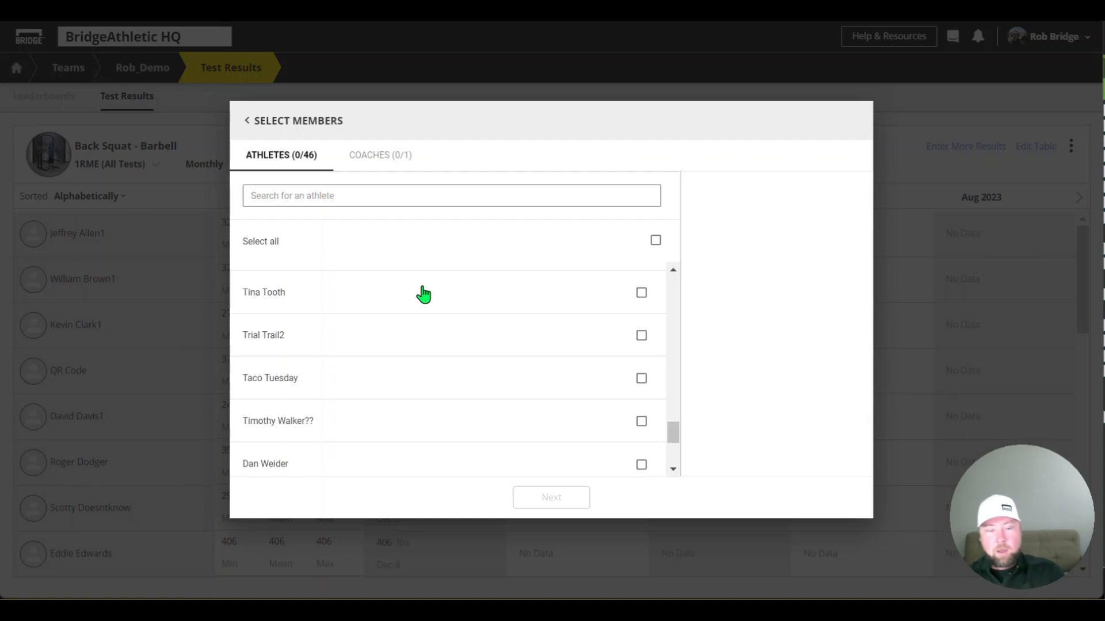
pyautogui.scroll(-3, 425, 292)
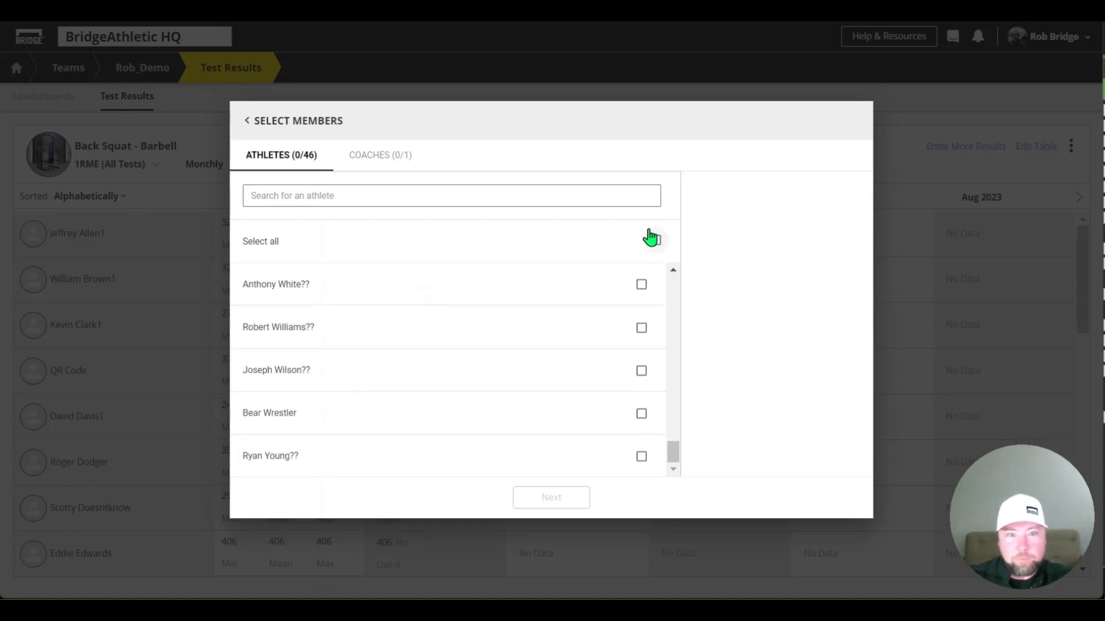
pyautogui.scroll(3, 456, 286)
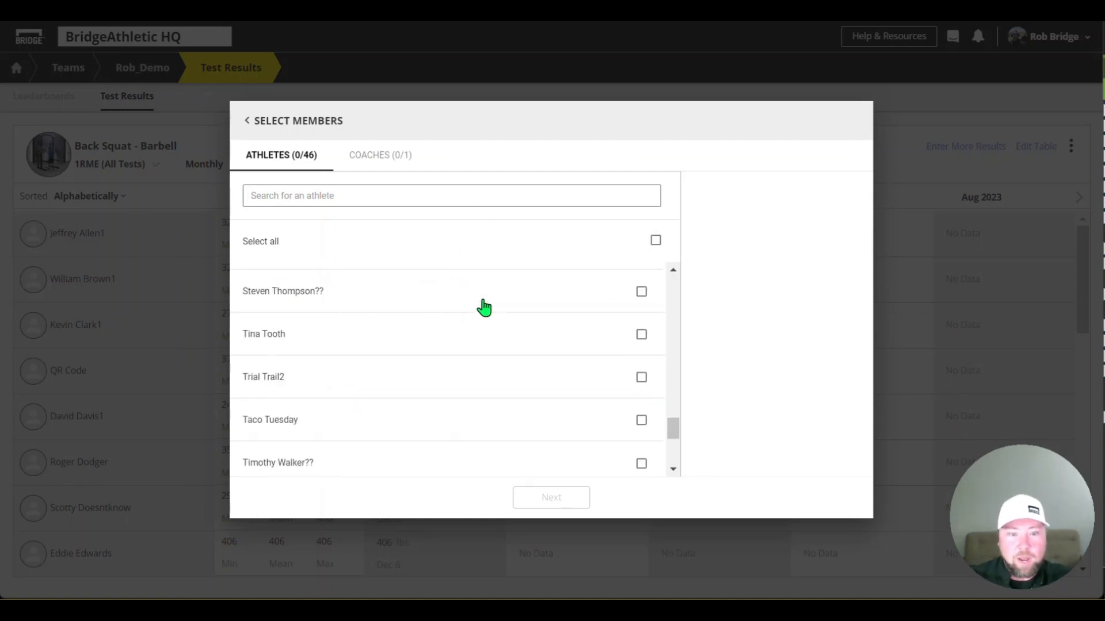
pyautogui.scroll(5, 485, 308)
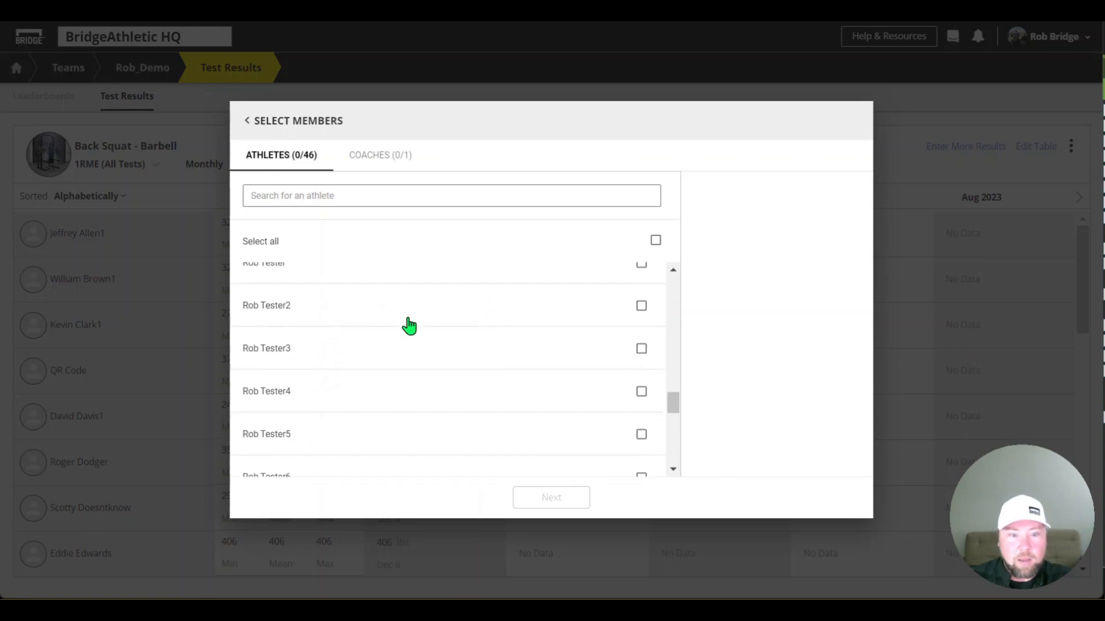
pyautogui.click(642, 306)
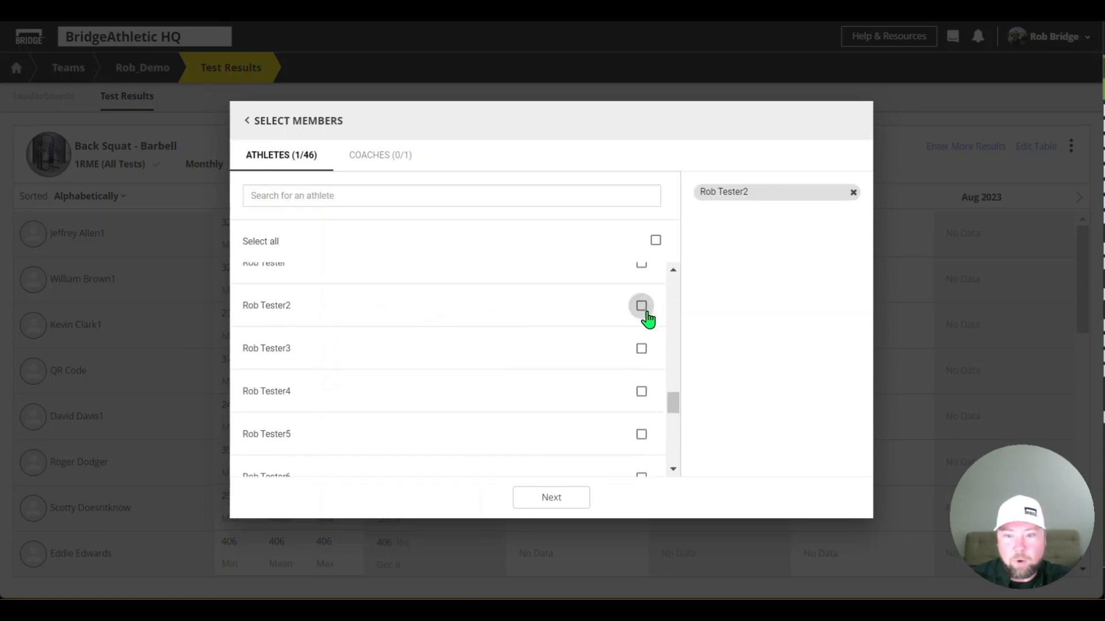
pyautogui.click(644, 351)
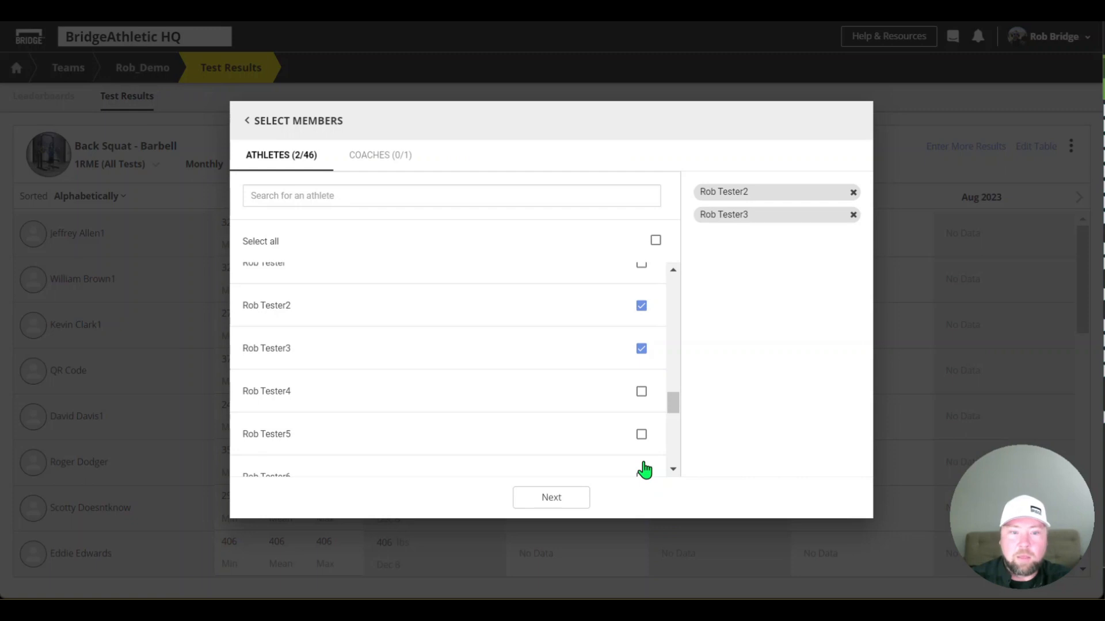
pyautogui.click(551, 498)
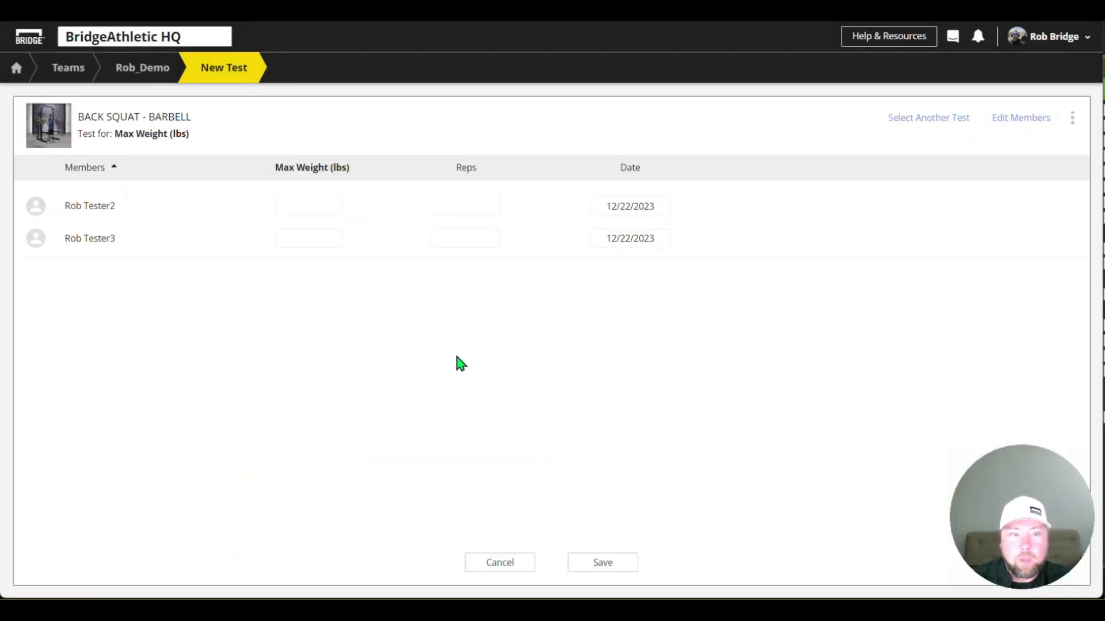
# Enter a max weight of 405 lbs and 3 reps for the tester athlete numbered 2
pyautogui.click(313, 206)
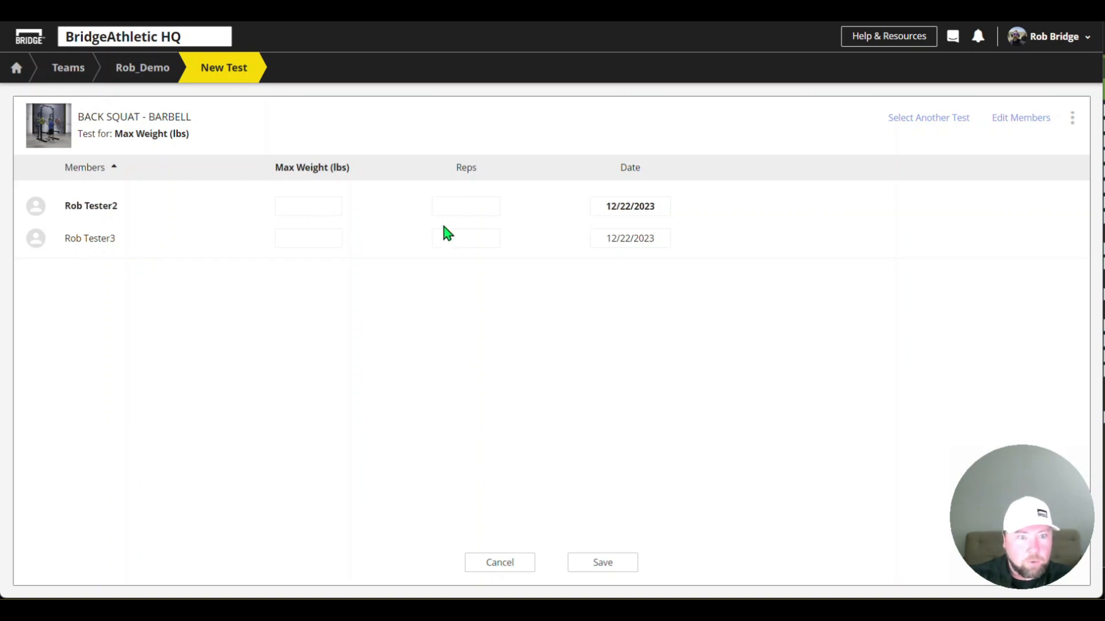
pyautogui.write('405')
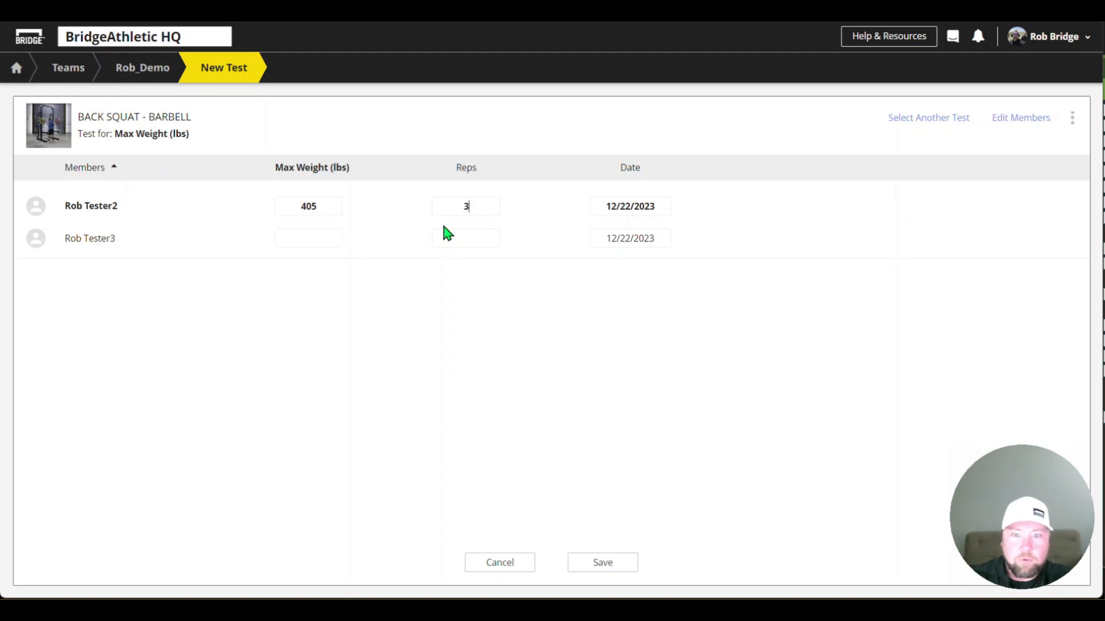
# Set the first athlete's test date to 11/30/2023 and apply it to everyone, overriding existing values
pyautogui.moveTo(631, 213)
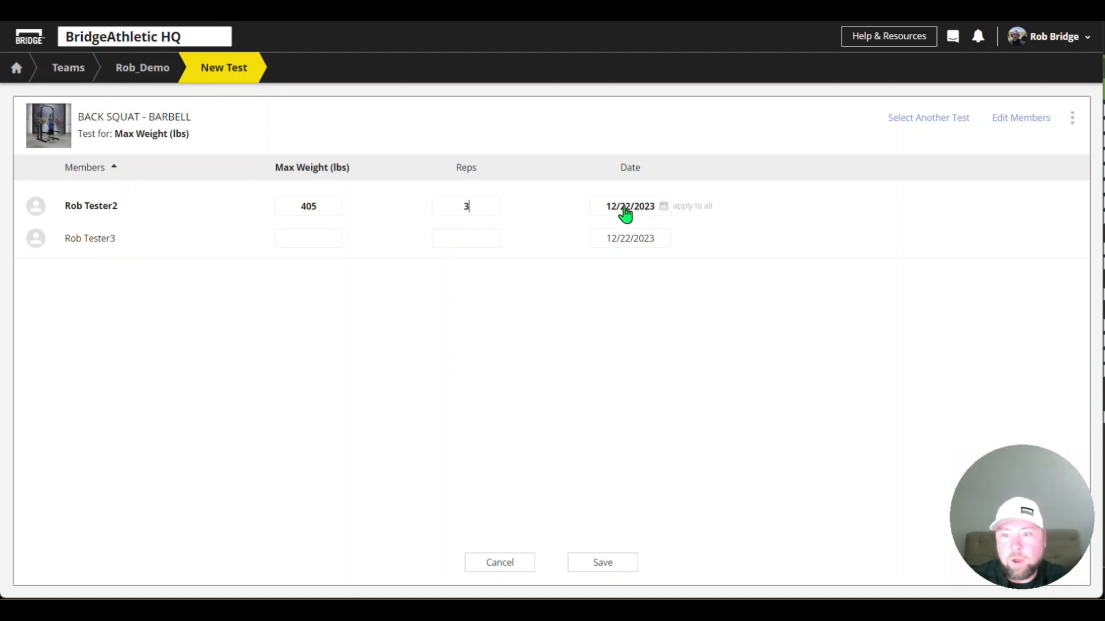
pyautogui.click(663, 207)
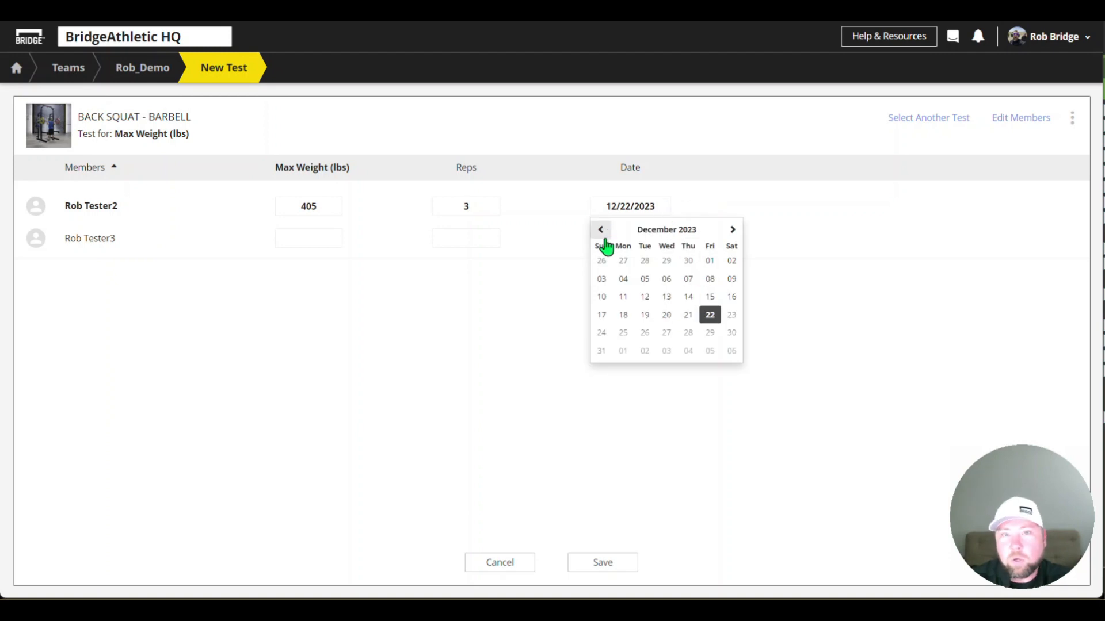
pyautogui.click(687, 261)
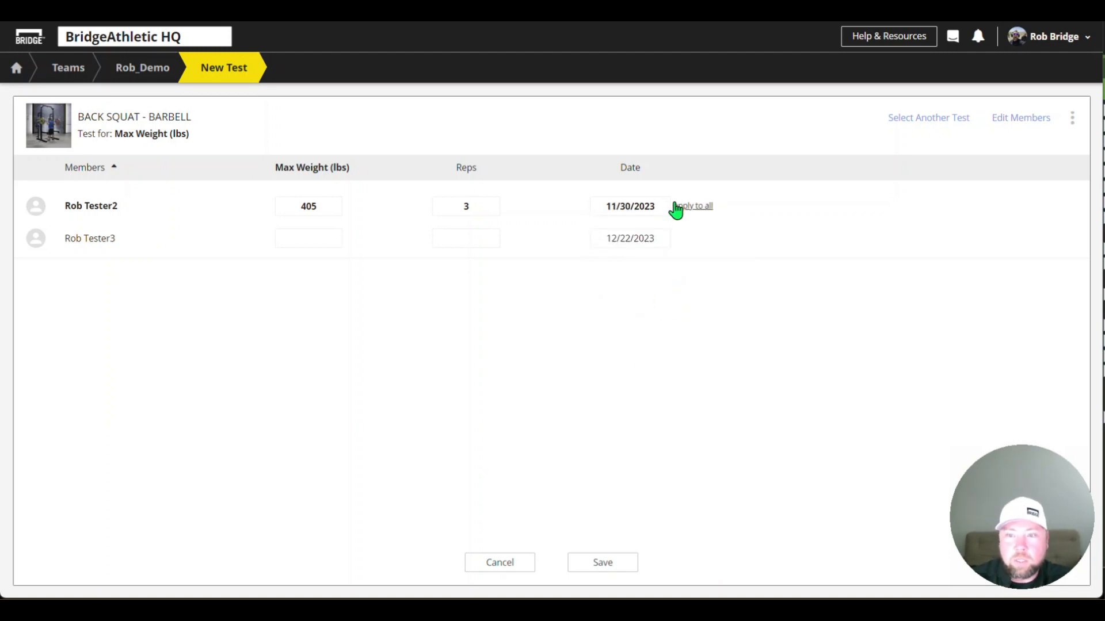
pyautogui.click(696, 208)
pyautogui.click(608, 375)
pyautogui.click(684, 208)
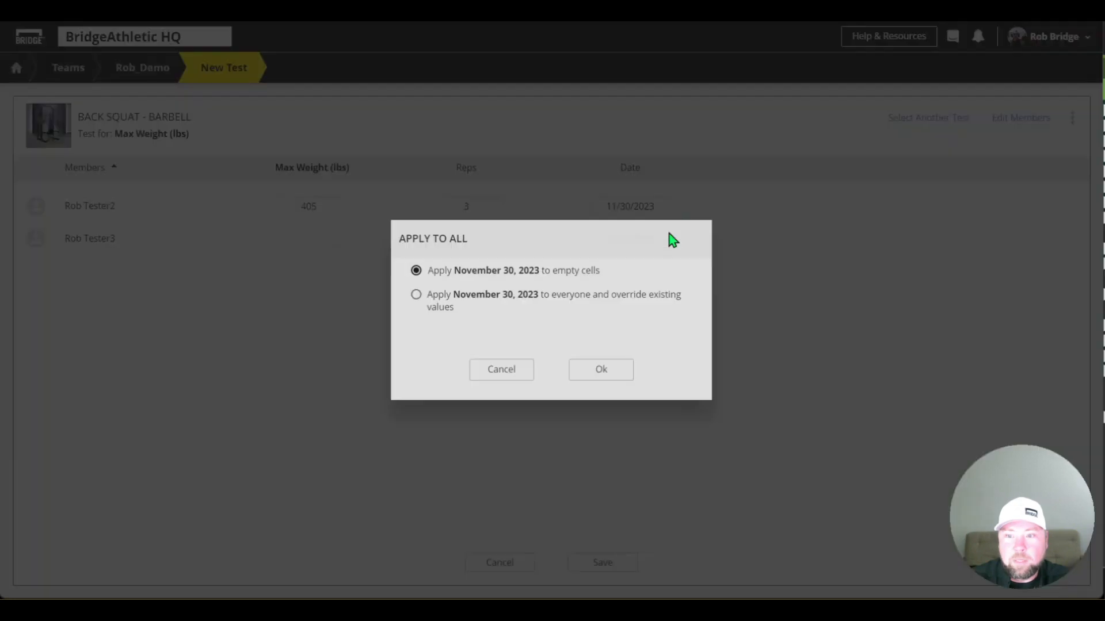
pyautogui.click(525, 296)
pyautogui.click(609, 375)
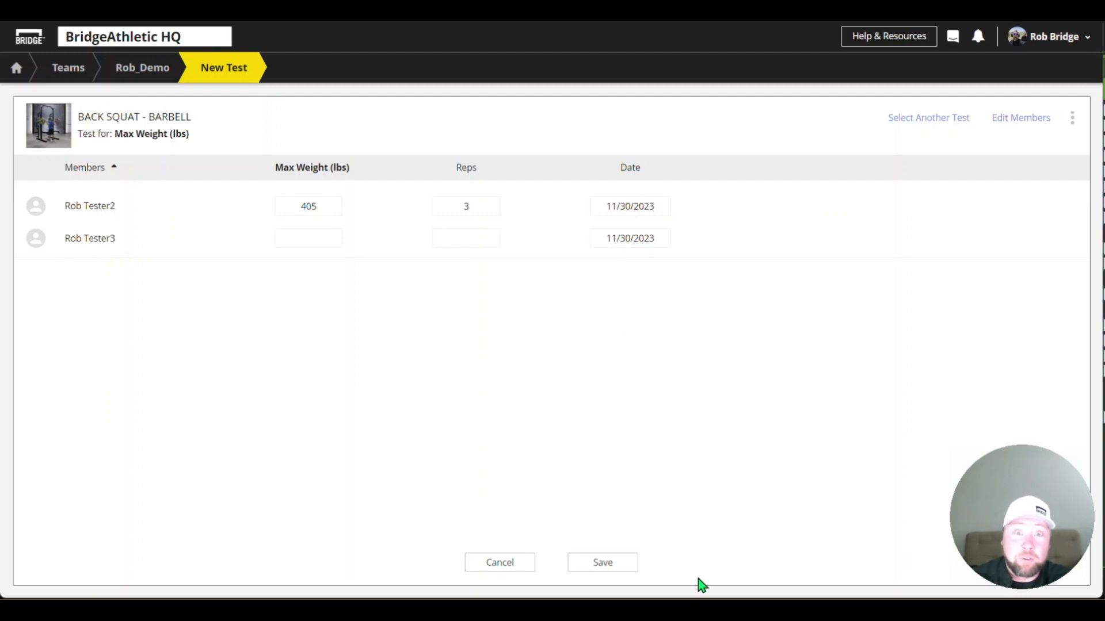
# Set the first athlete's test date back to 12/22/2023 and apply it to everyone, overriding existing values
pyautogui.click(663, 210)
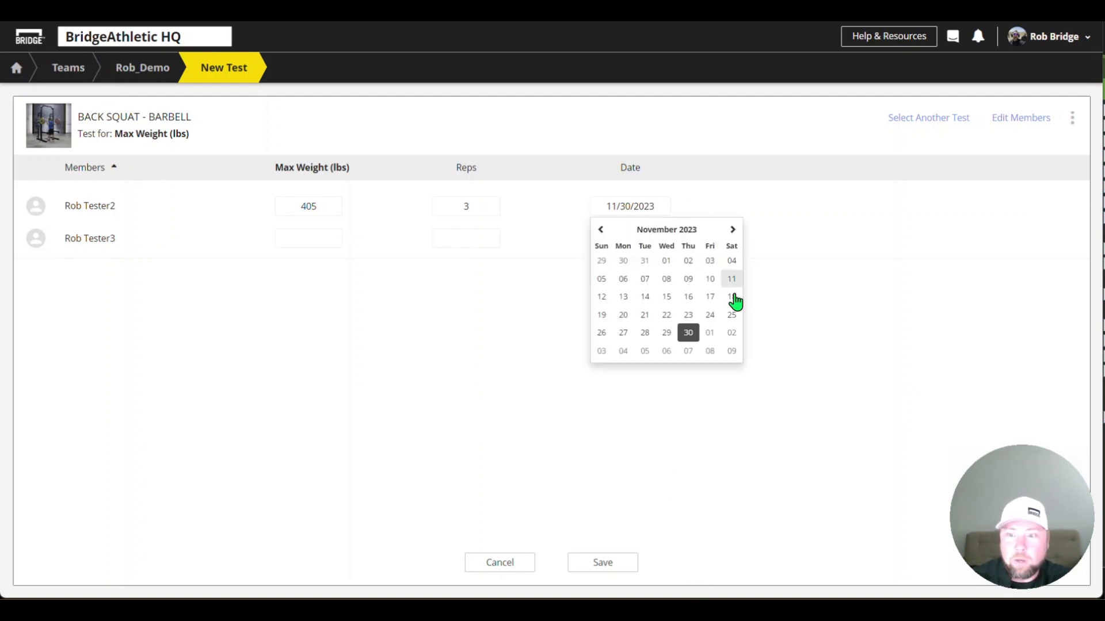
pyautogui.click(728, 231)
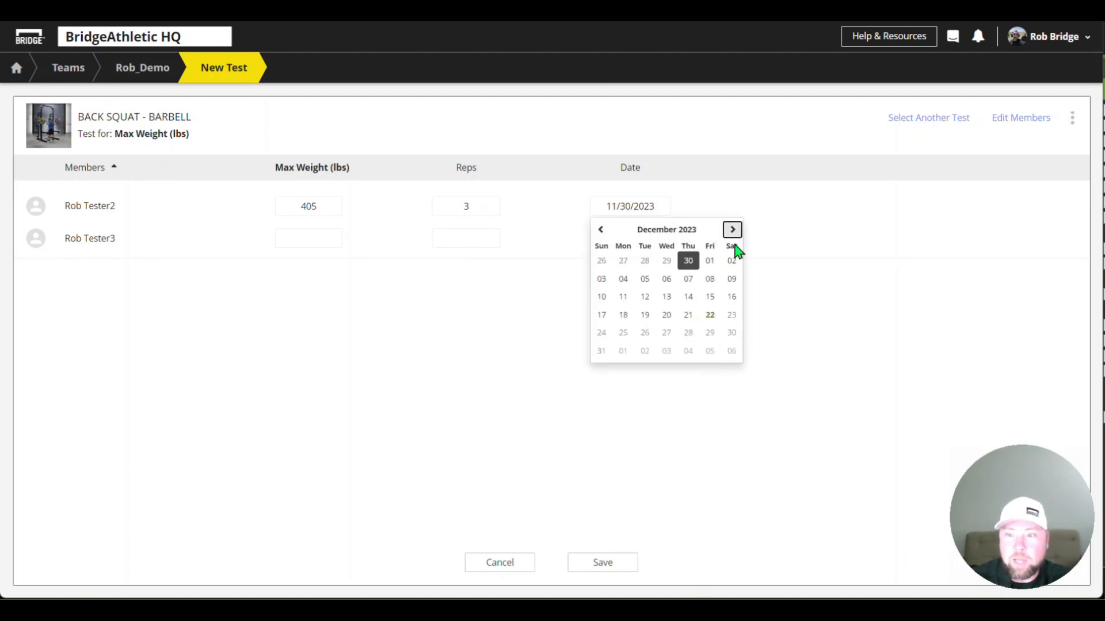
pyautogui.click(709, 315)
pyautogui.click(691, 213)
pyautogui.click(446, 294)
pyautogui.click(601, 371)
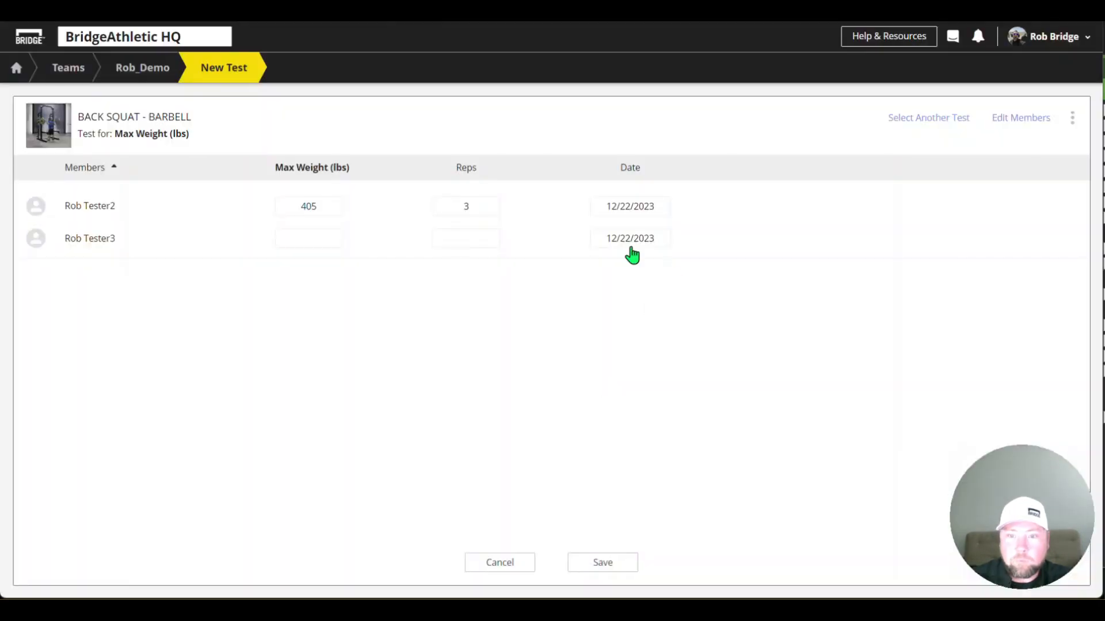
# Enter a max weight of 385 lbs and 2 reps for the tester athlete numbered 3, and save the test
pyautogui.click(314, 238)
pyautogui.write('385')
pyautogui.click(441, 239)
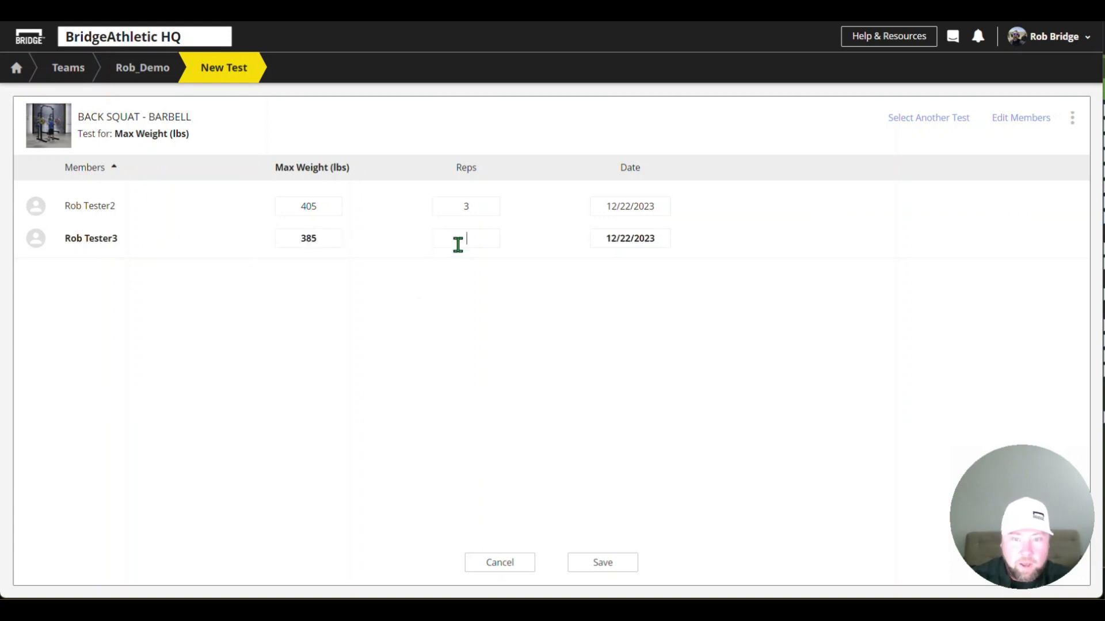
pyautogui.write('2')
pyautogui.click(433, 285)
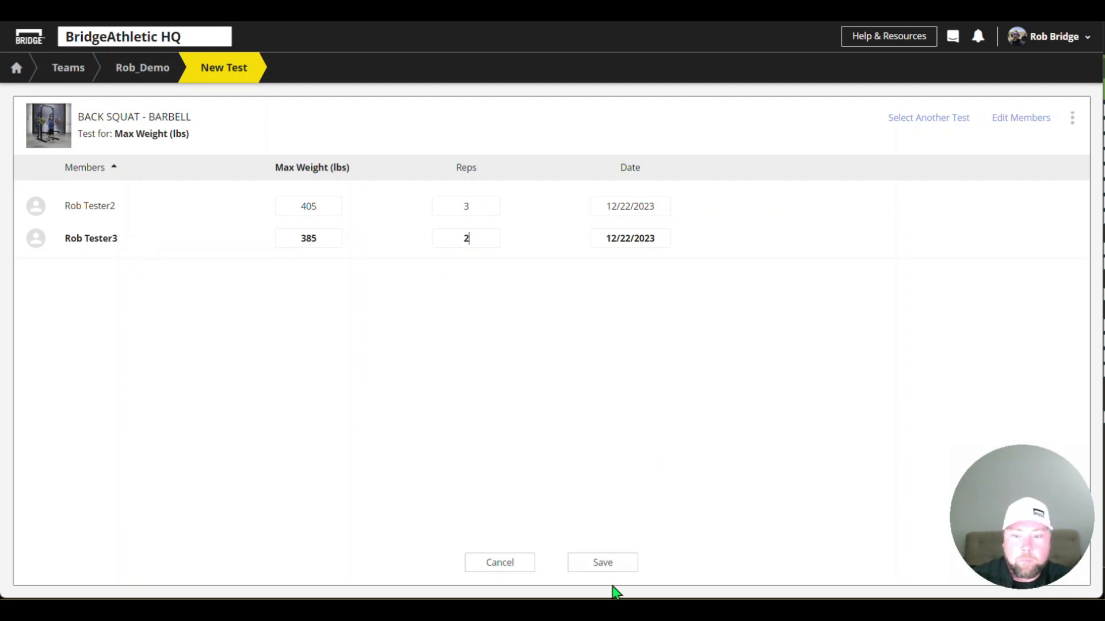
pyautogui.click(612, 564)
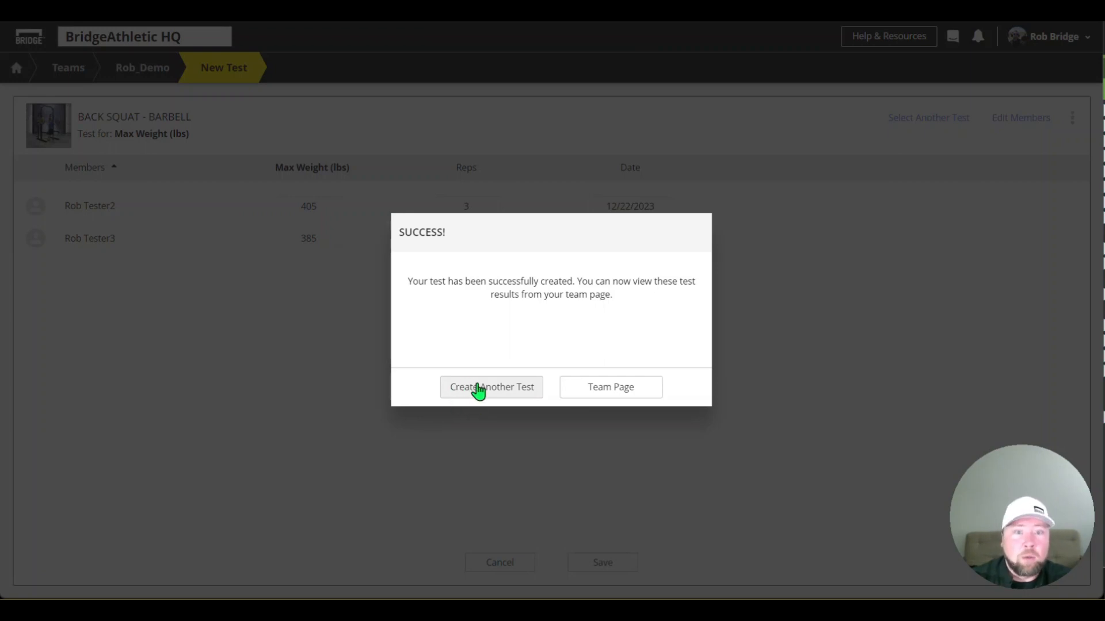
# Return to the team page and view the Rob_Demo team's leaderboards
pyautogui.click(630, 396)
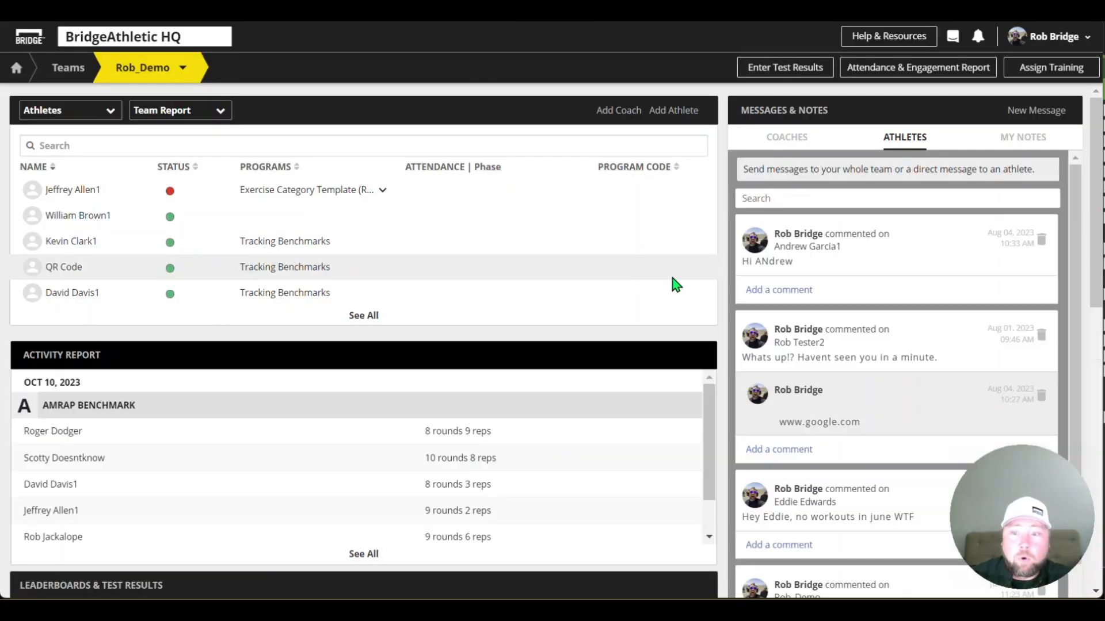
pyautogui.scroll(-6, 415, 420)
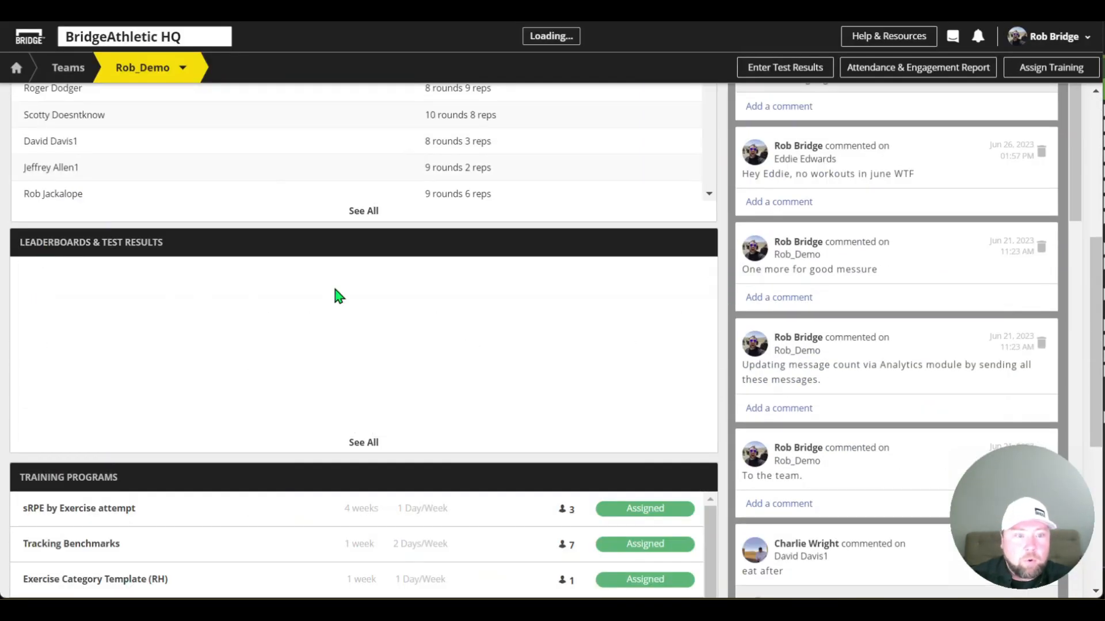
pyautogui.click(335, 289)
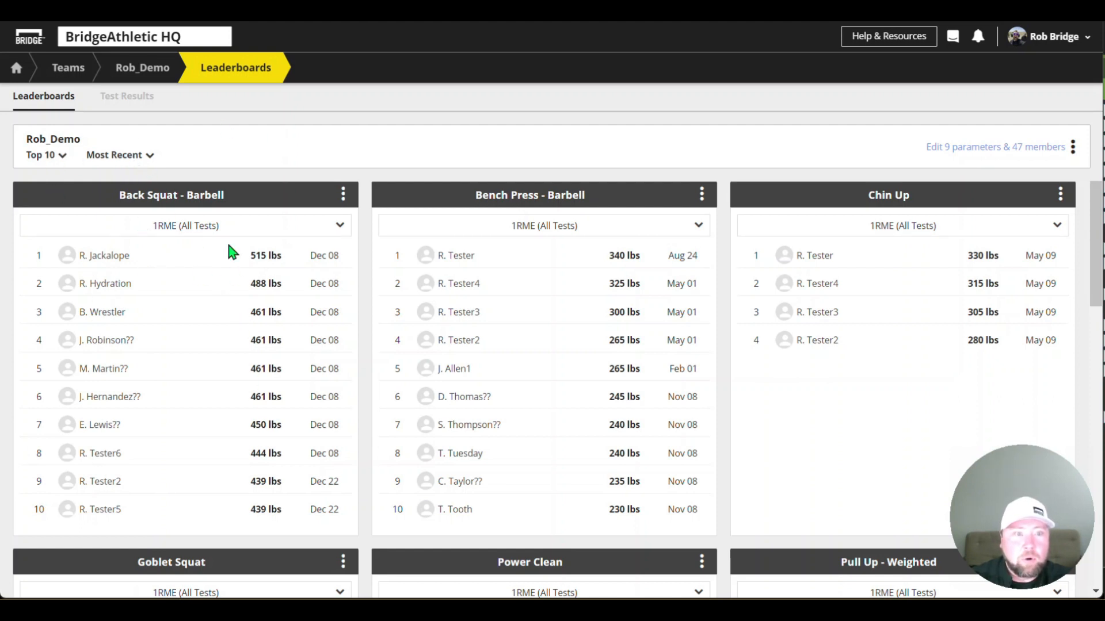
# Open the Rob_Demo team's activity report and exclude Benchmarks and Media & Messages entries
pyautogui.click(151, 72)
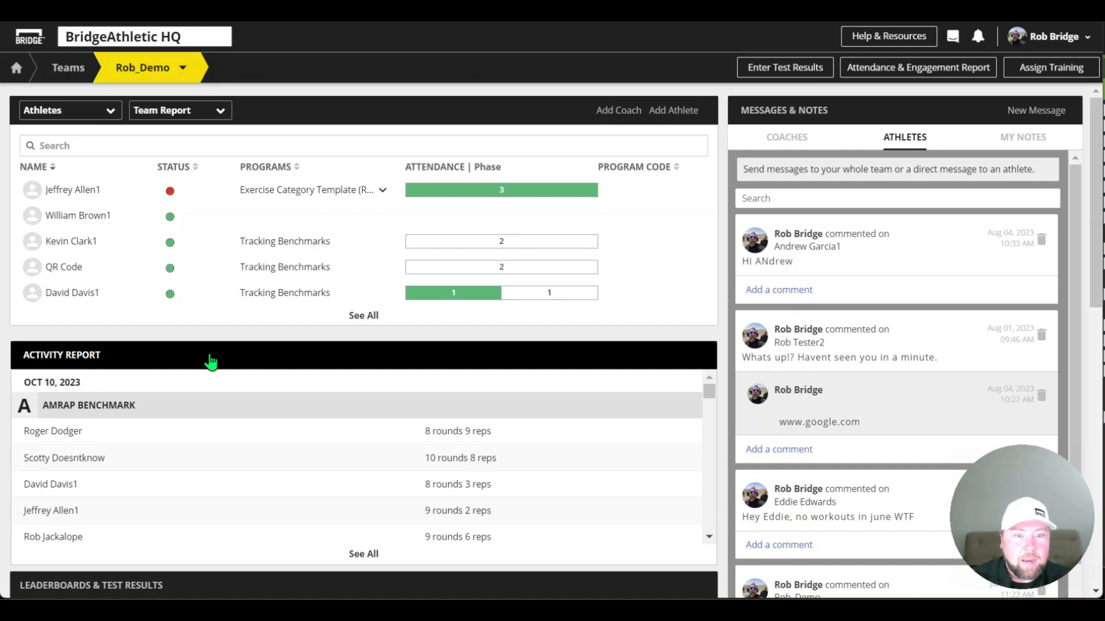
pyautogui.click(314, 362)
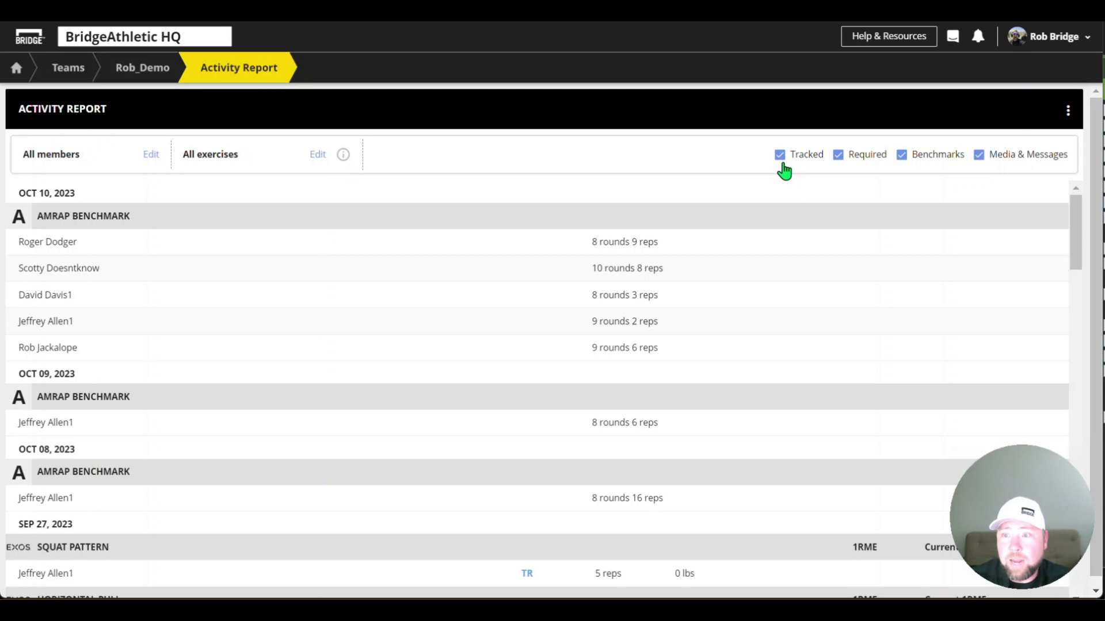
pyautogui.click(909, 157)
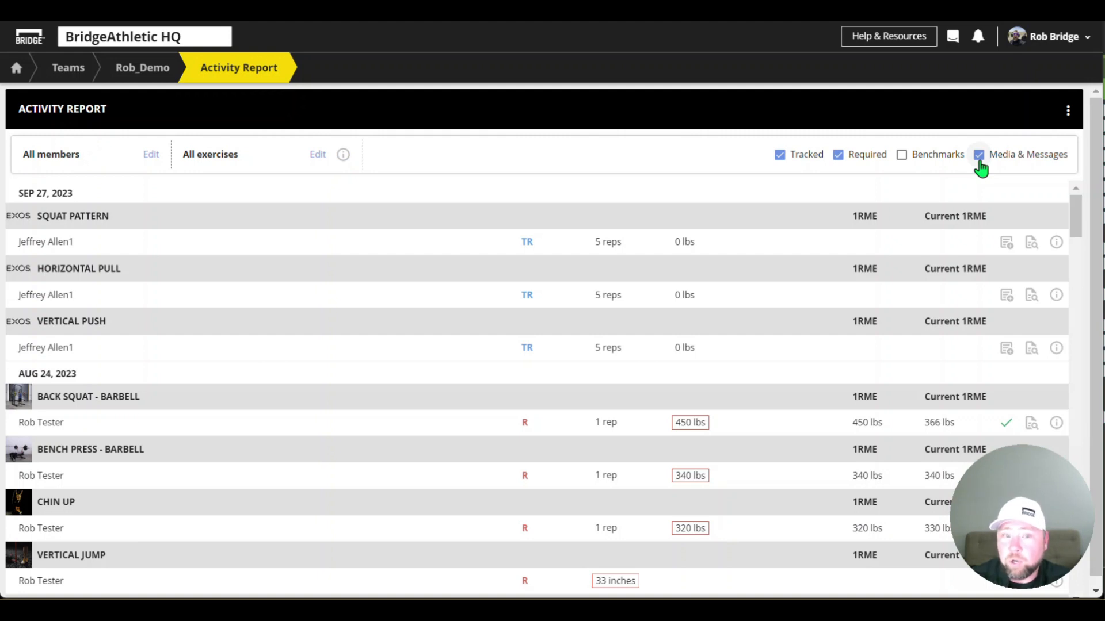
pyautogui.click(979, 156)
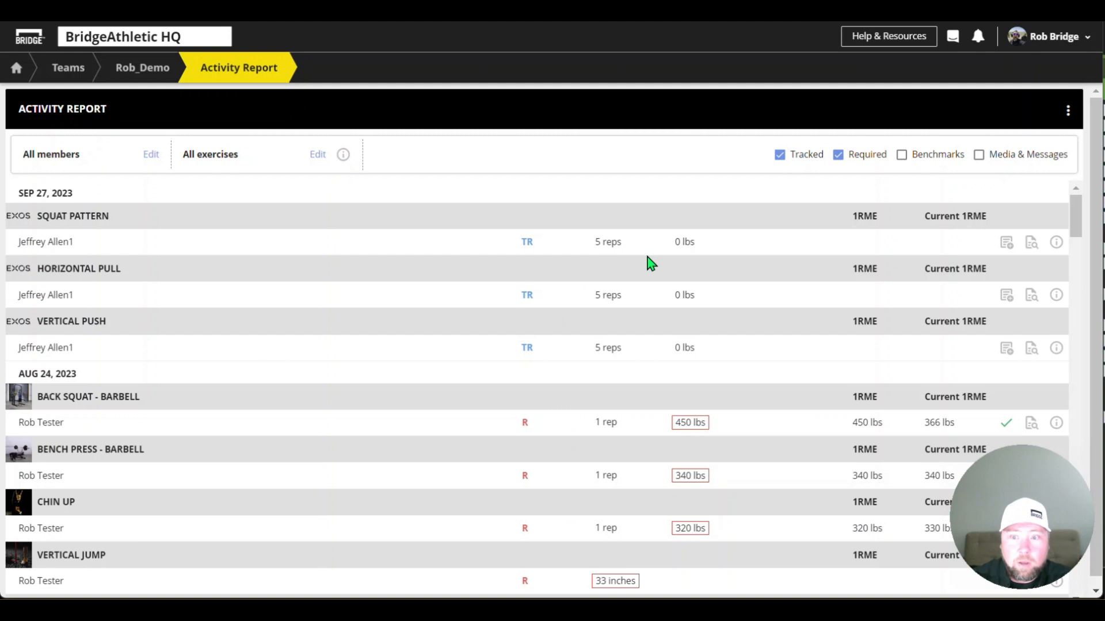
# Create a 1 Rep Max test result of 157 lbs from the December 21, 2020 Hang Power Snatch - Barbell set, using its completion date
pyautogui.scroll(-15, 520, 293)
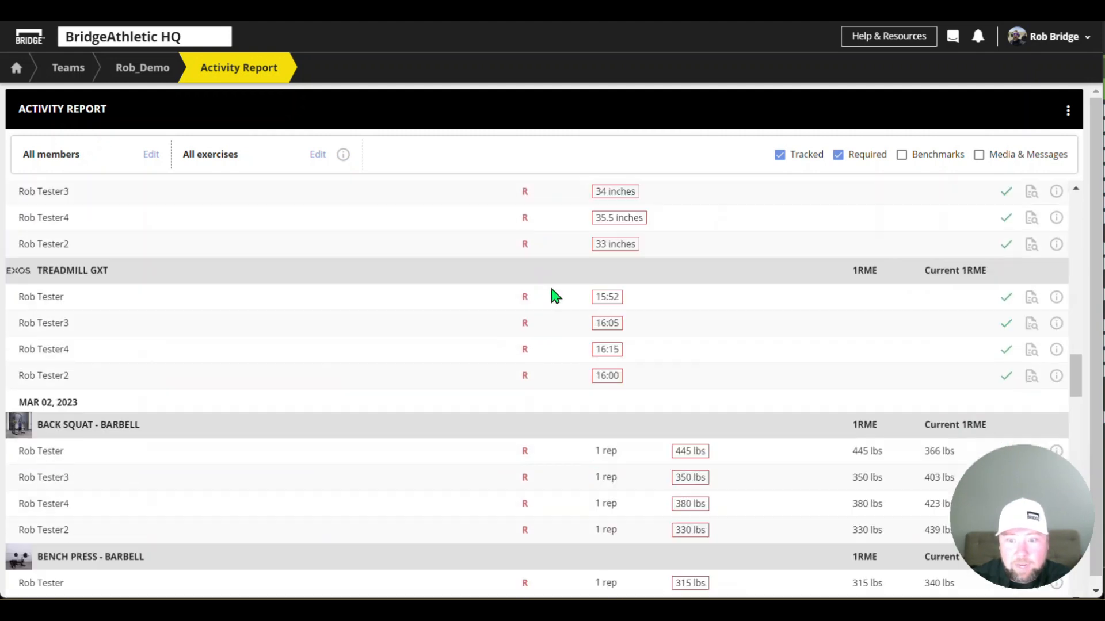
pyautogui.scroll(-5, 562, 299)
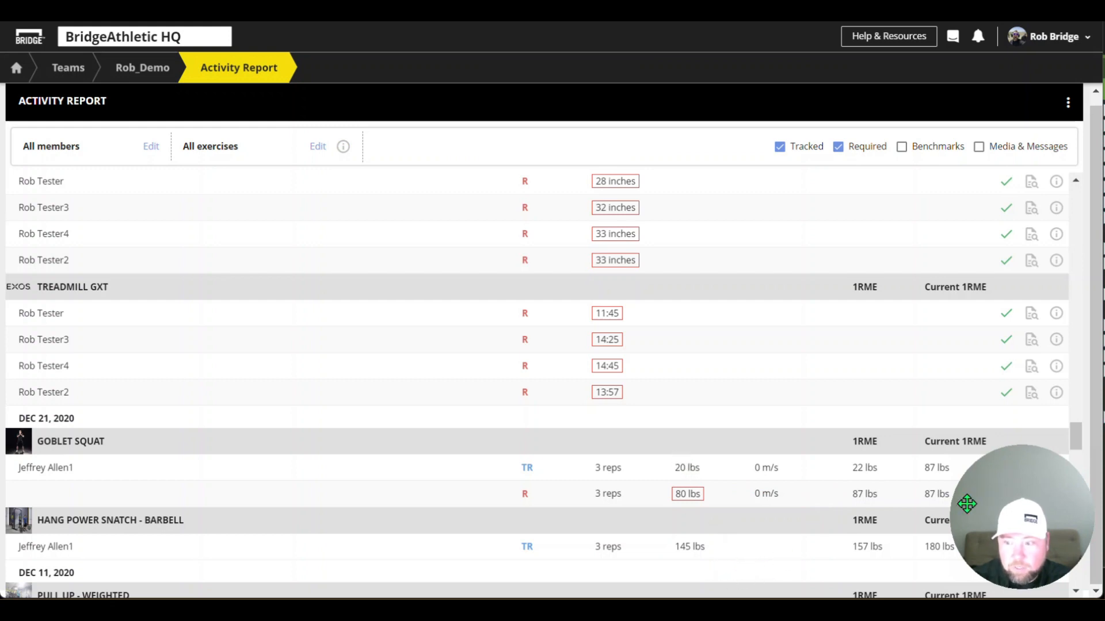
pyautogui.moveTo(1013, 507); pyautogui.dragTo(1012, 93)
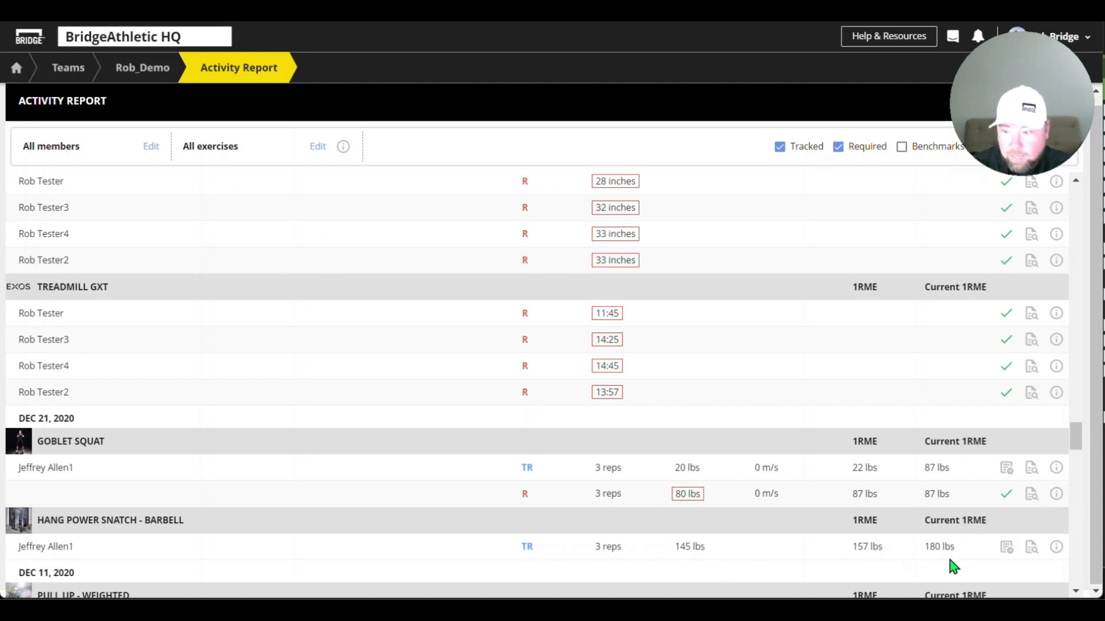
pyautogui.click(1007, 549)
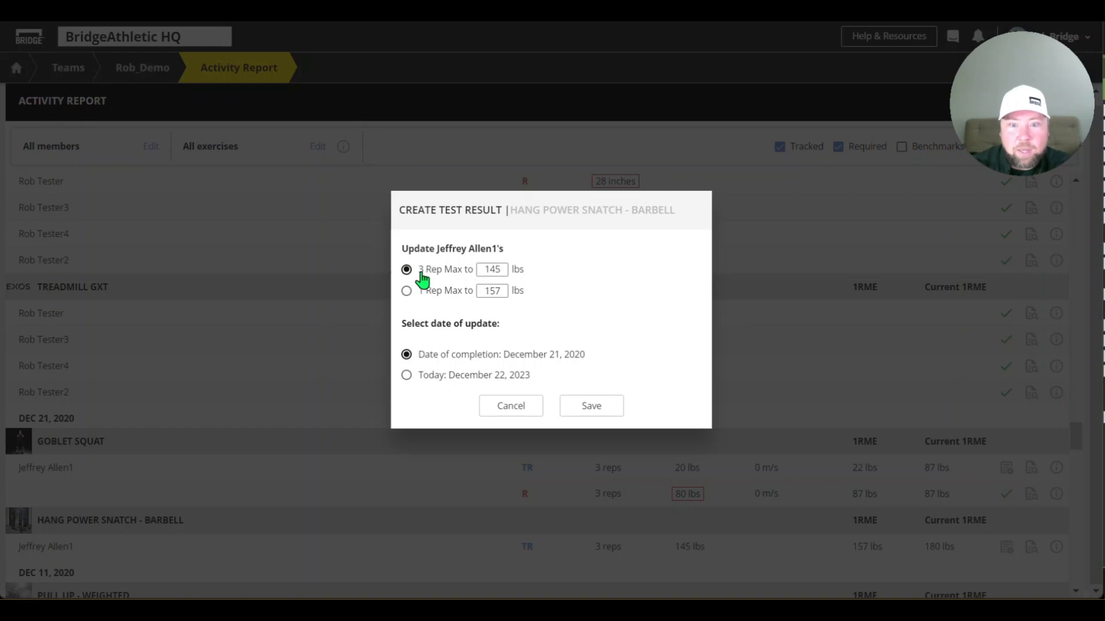
pyautogui.click(408, 292)
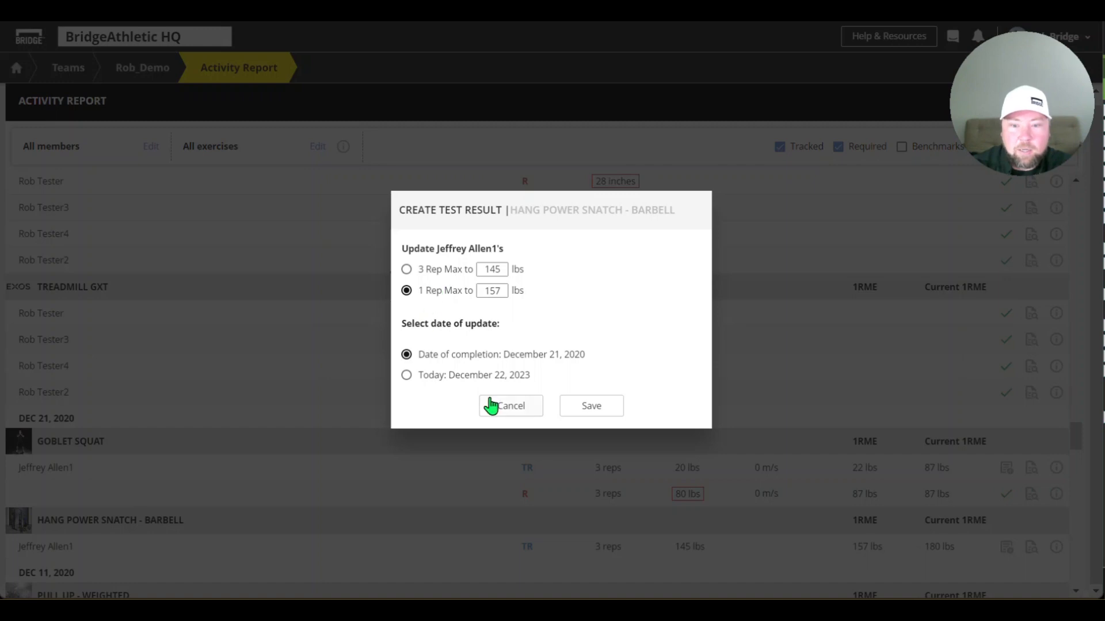
pyautogui.click(594, 410)
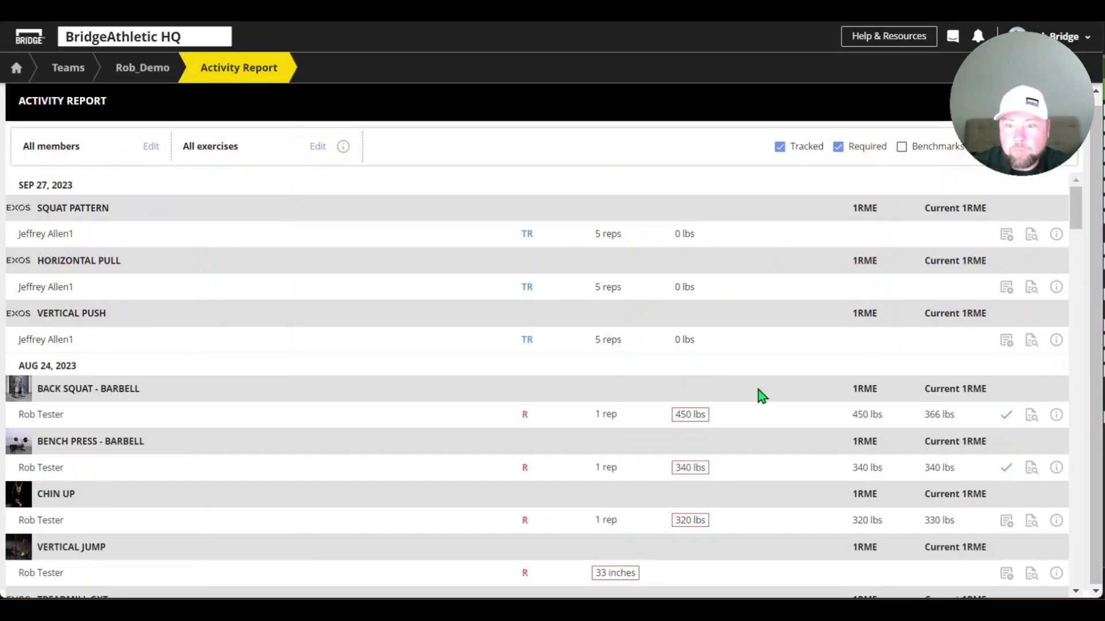
# Check the test result status of the December 21, 2020 Hang Power Snatch - Barbell set and its undo option
pyautogui.scroll(-15, 748, 403)
pyautogui.scroll(-10, 708, 422)
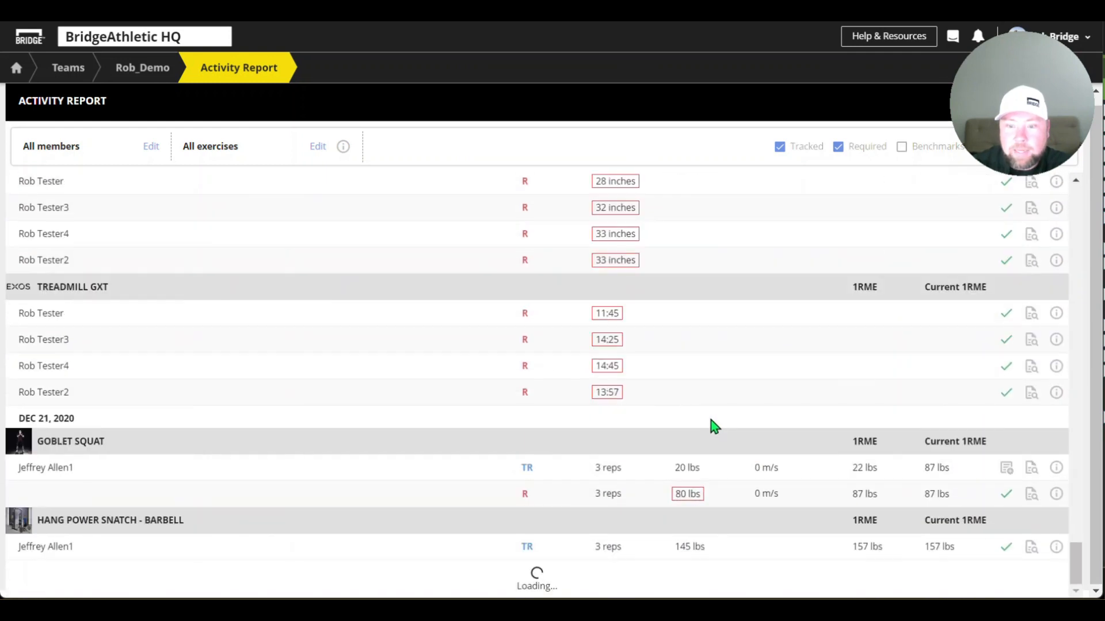
pyautogui.click(1006, 547)
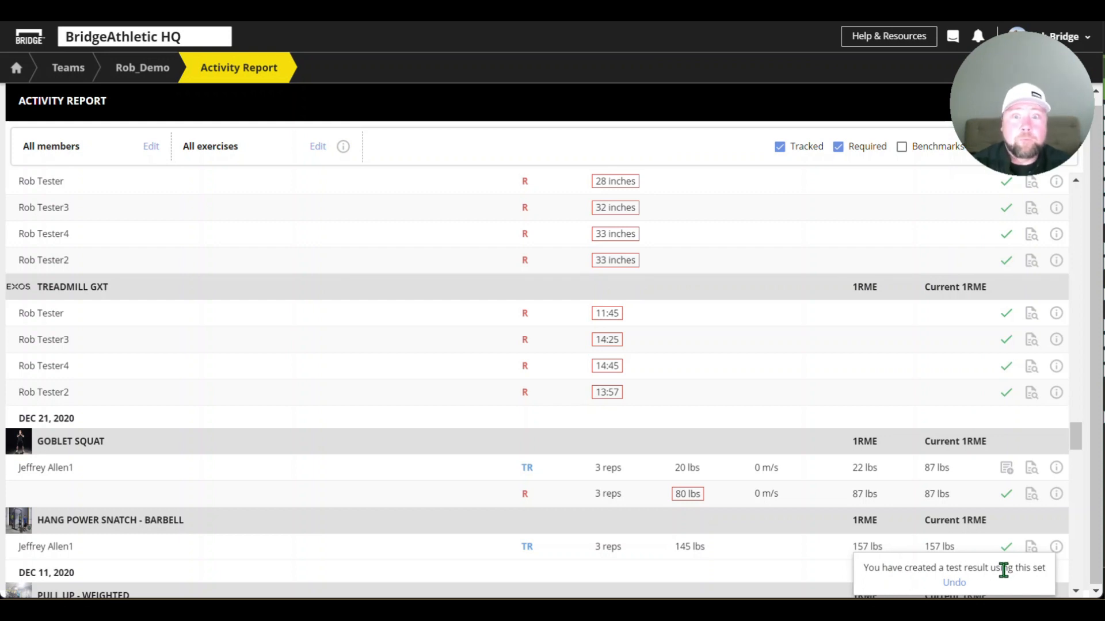
# Examine the test result options for the August 24, 2023 Chin Up set, and close them without saving
pyautogui.scroll(15, 828, 411)
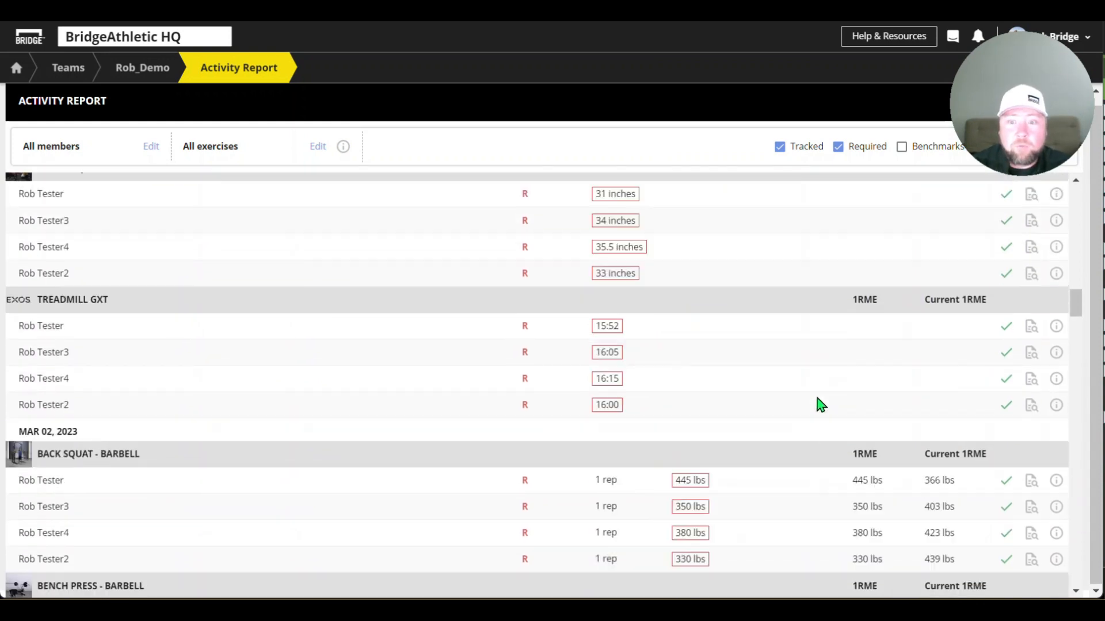
pyautogui.scroll(5, 691, 374)
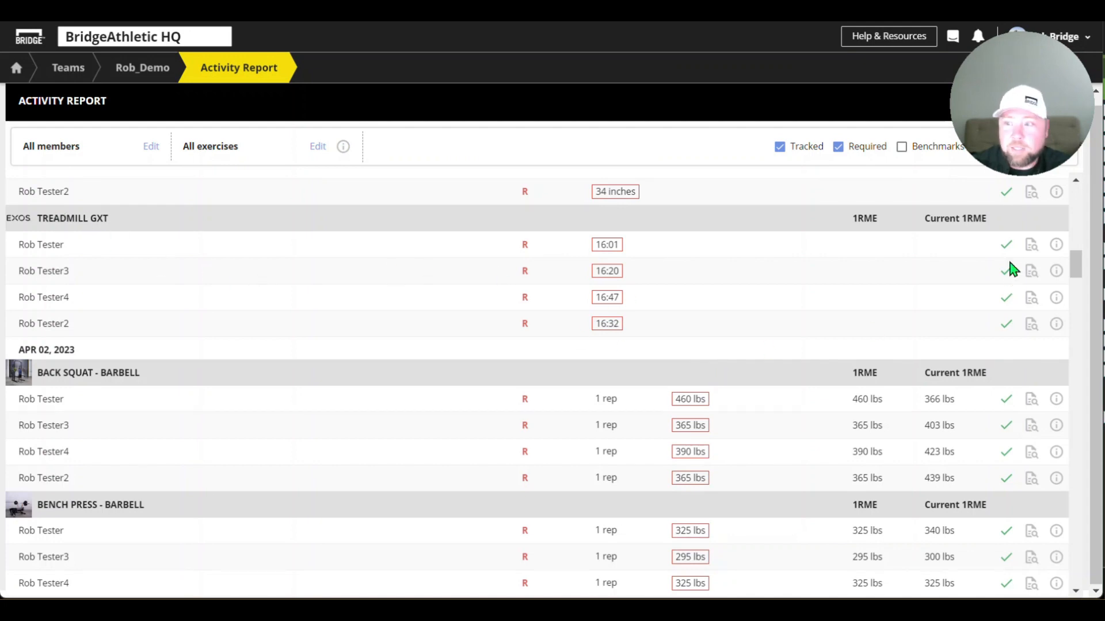
pyautogui.scroll(5, 1008, 352)
pyautogui.scroll(5, 1010, 357)
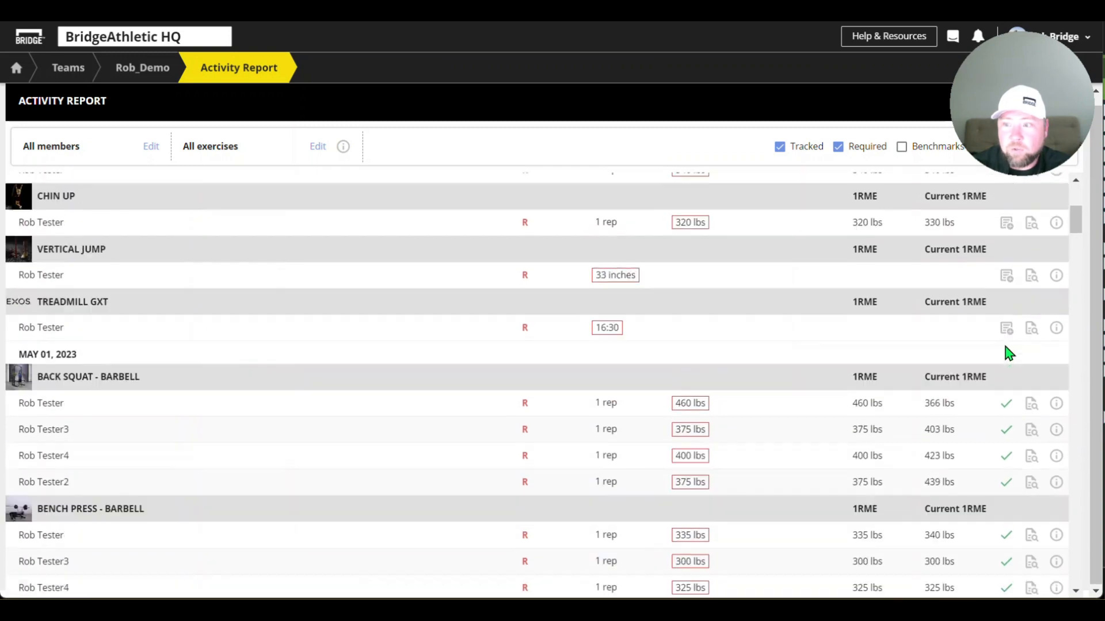
pyautogui.scroll(4, 1013, 382)
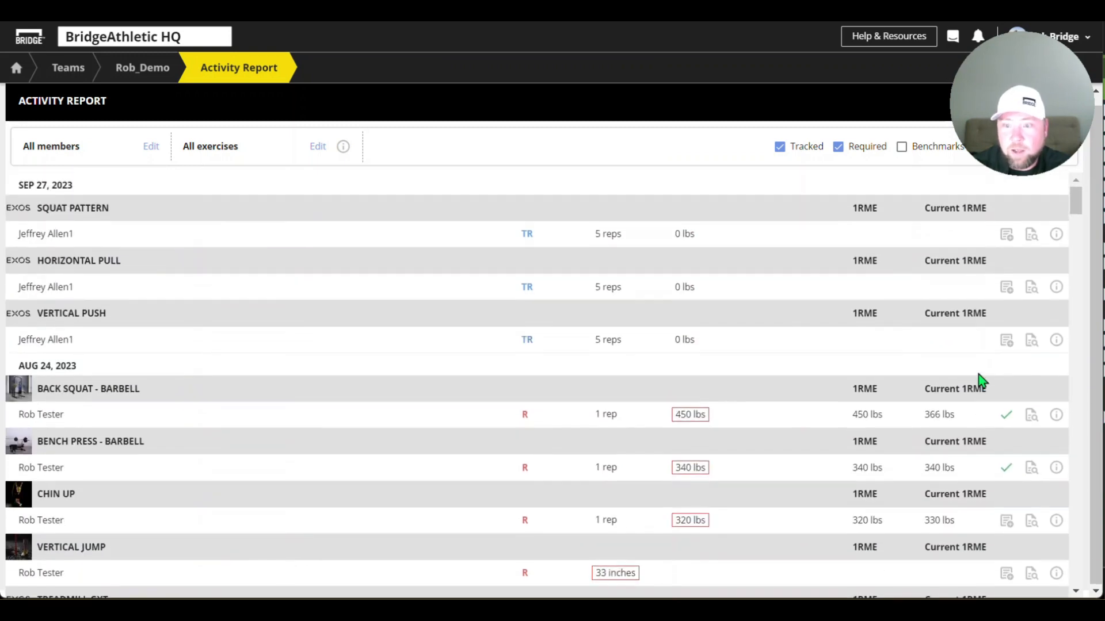
pyautogui.scroll(-3, 1007, 406)
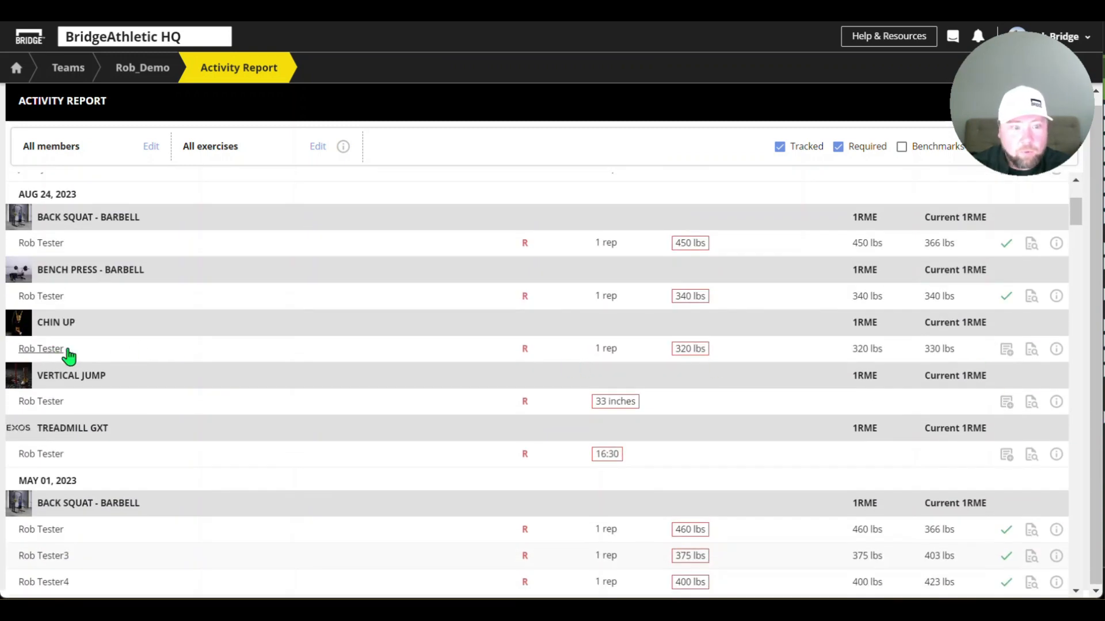
pyautogui.click(1007, 348)
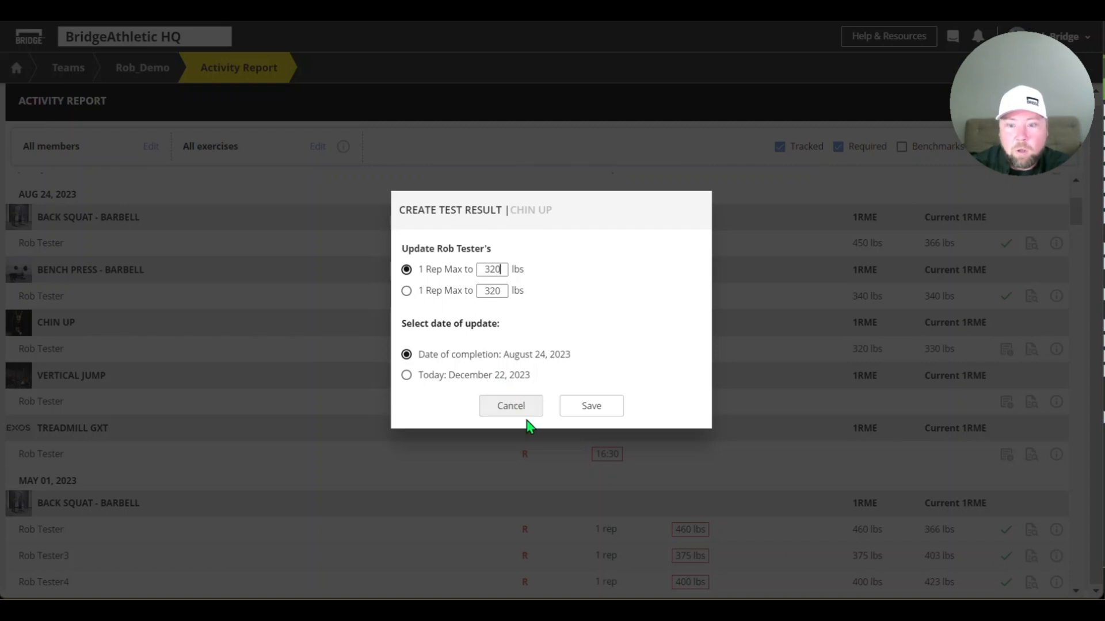
pyautogui.click(517, 407)
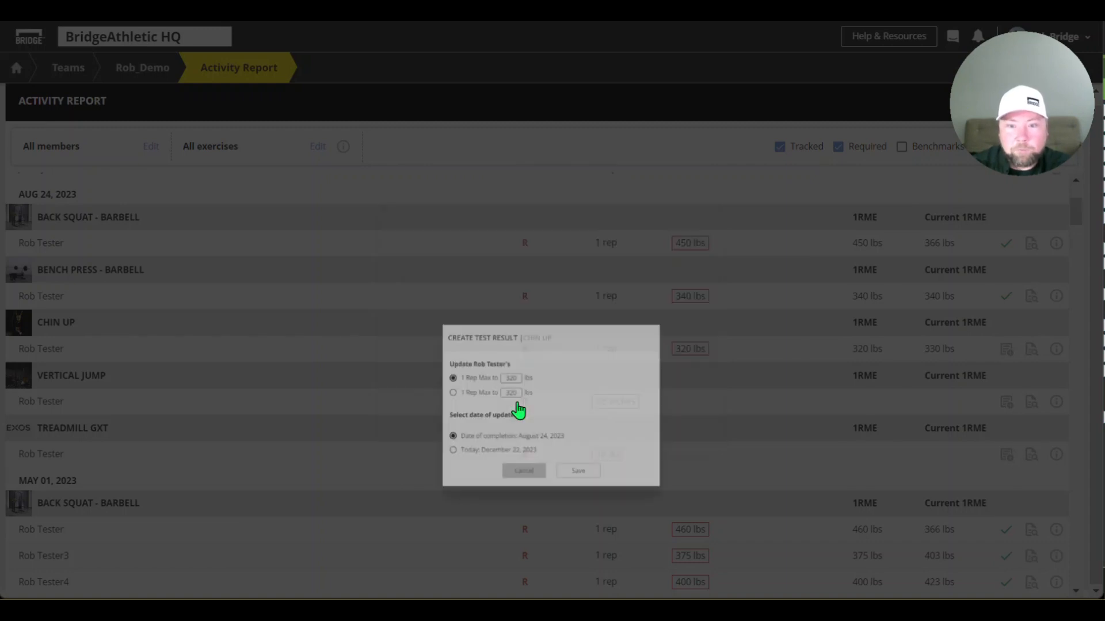